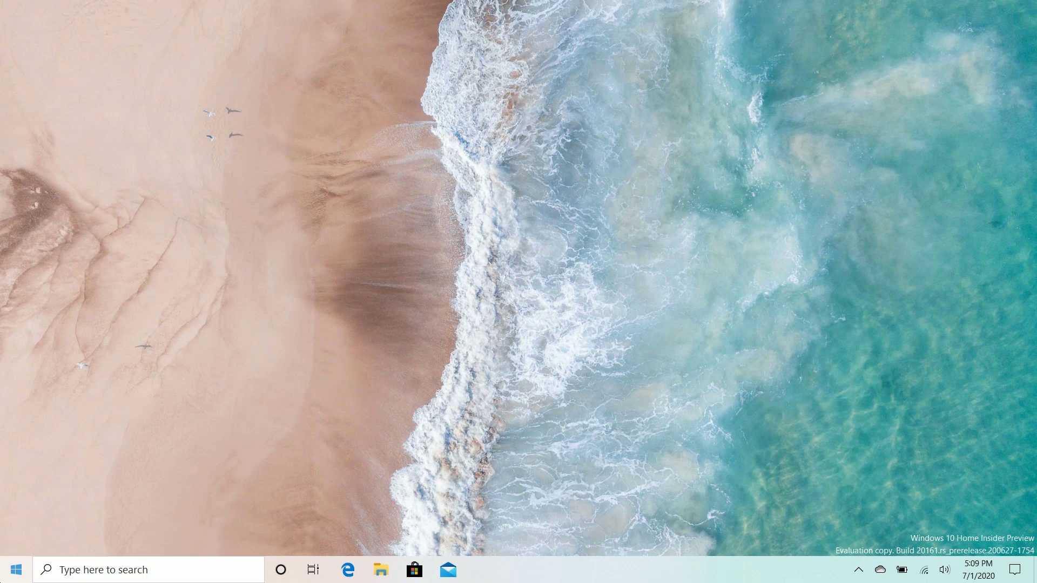
Scroll the Start app list and launch Spotify
key(super)
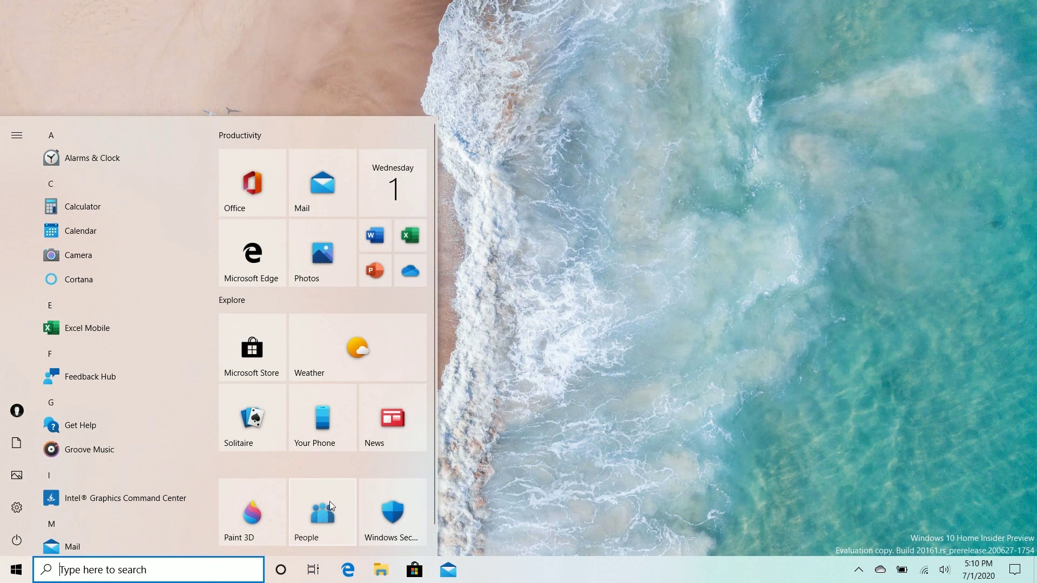
scroll(164, 362, down, 6)
scroll(166, 352, down, 5)
click(109, 407)
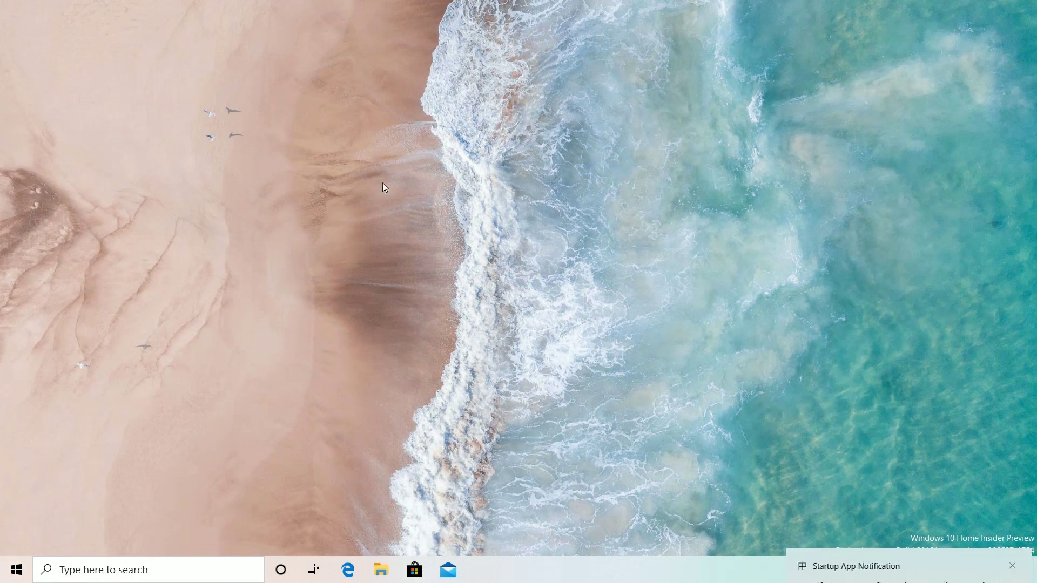
Drag the Spotify window to the right, then back toward the centre of the desktop
key(super)
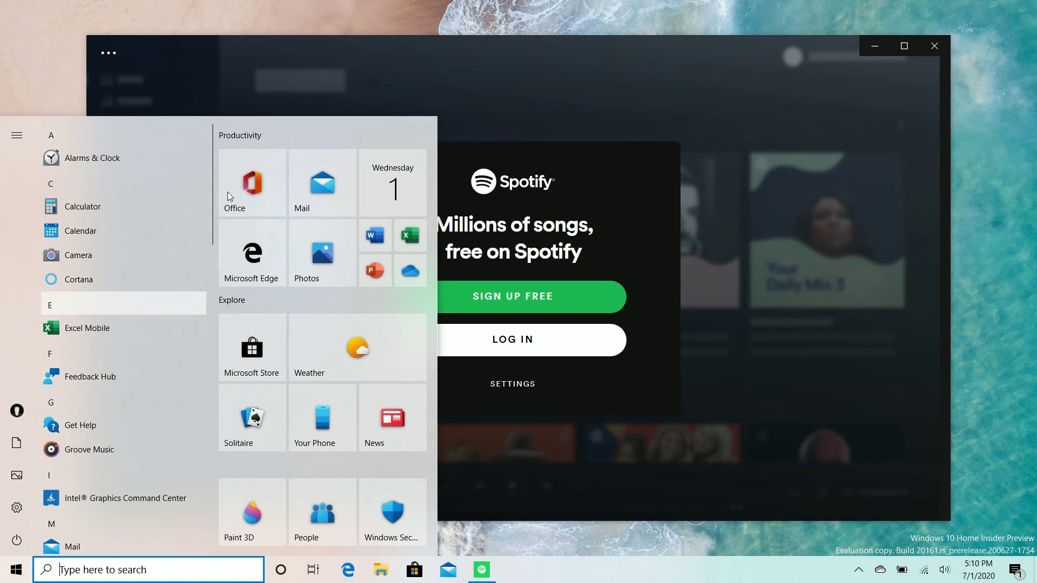
drag(235, 50, 465, 57)
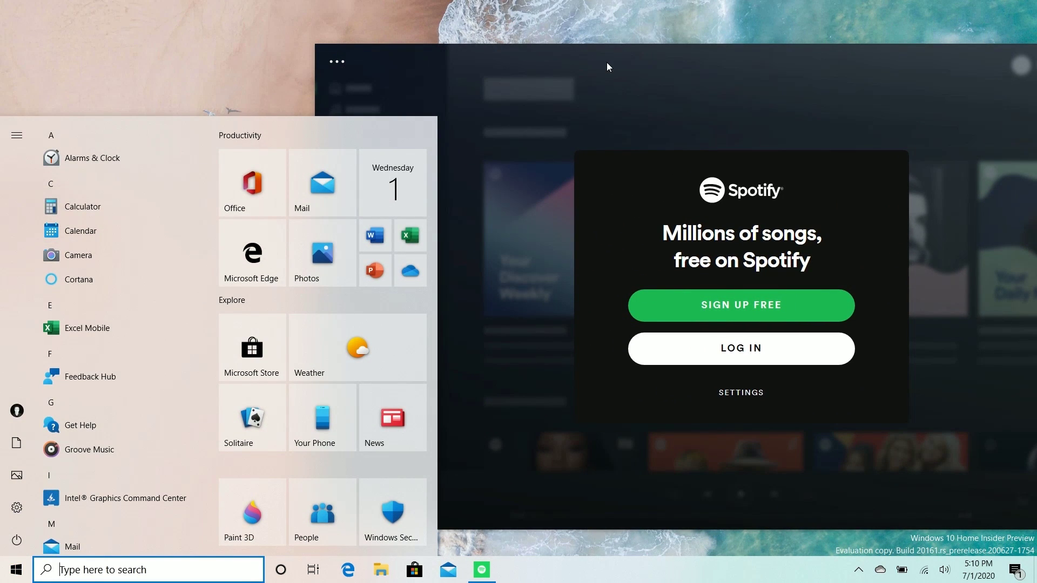
drag(607, 63, 377, 48)
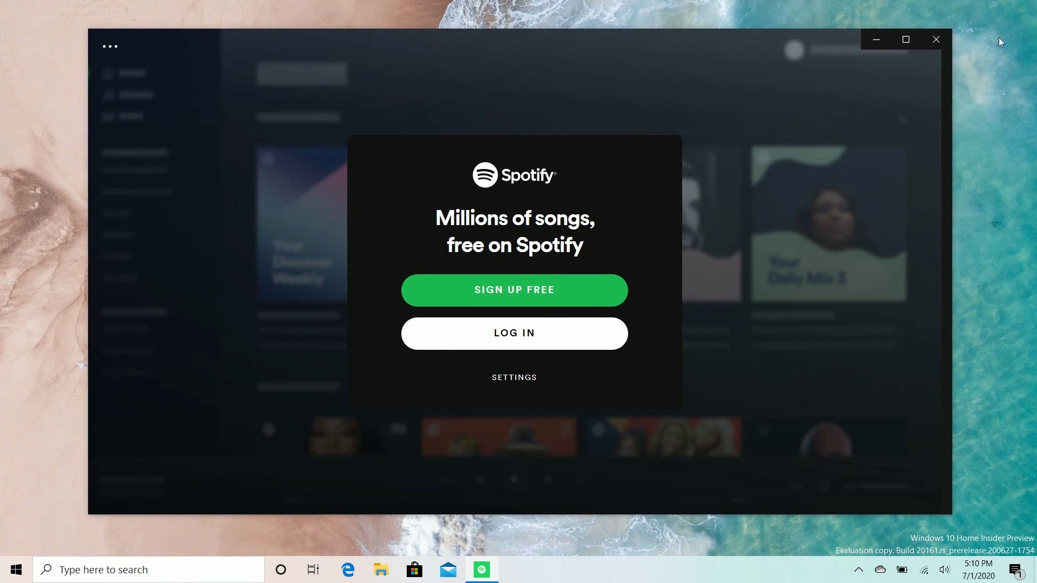
Close Spotify and set Windows colour mode to Dark under Personalization > Colors
click(936, 40)
key(super)
click(73, 473)
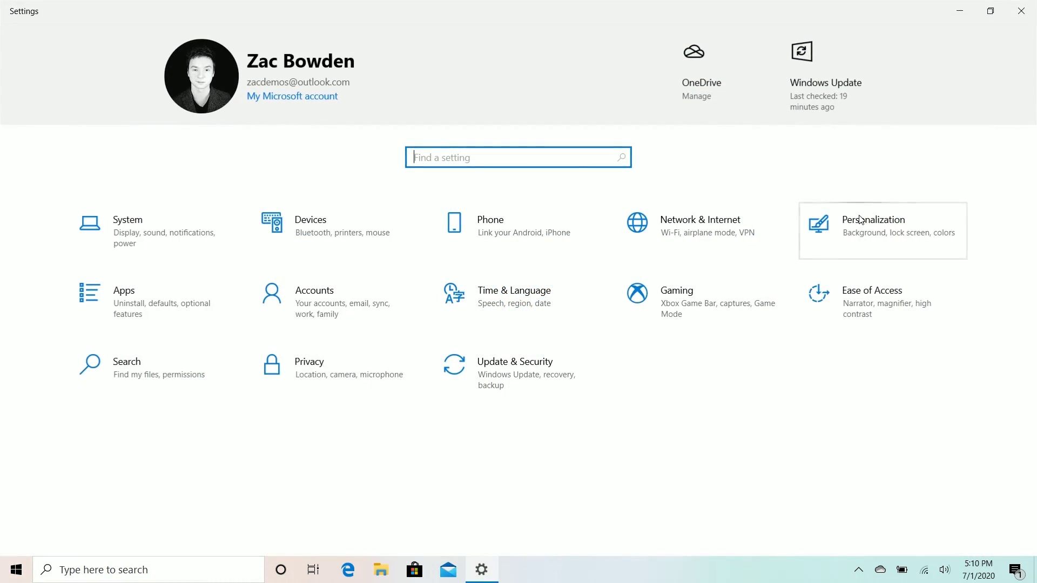
click(845, 221)
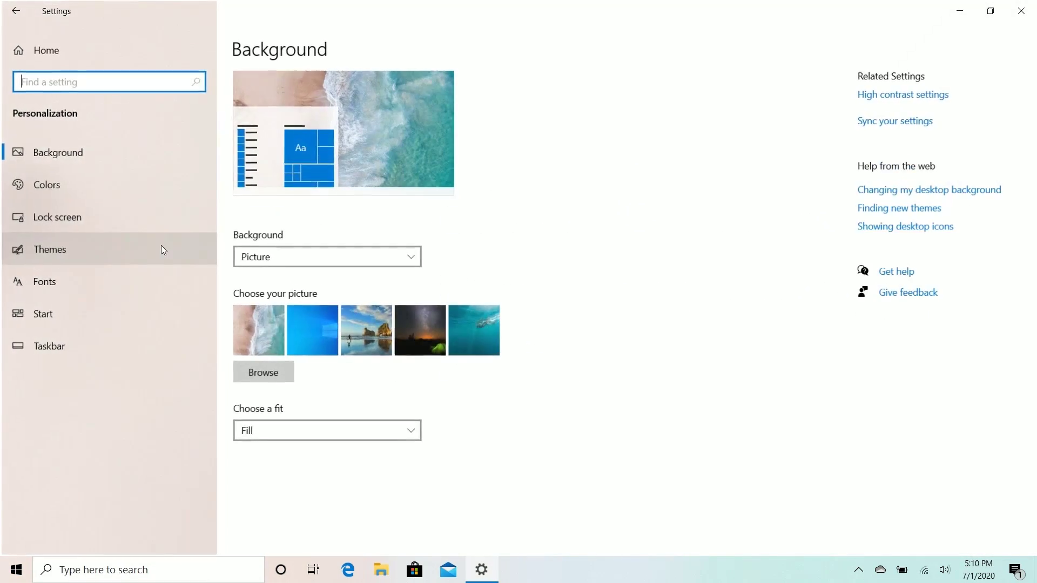
click(102, 191)
click(289, 260)
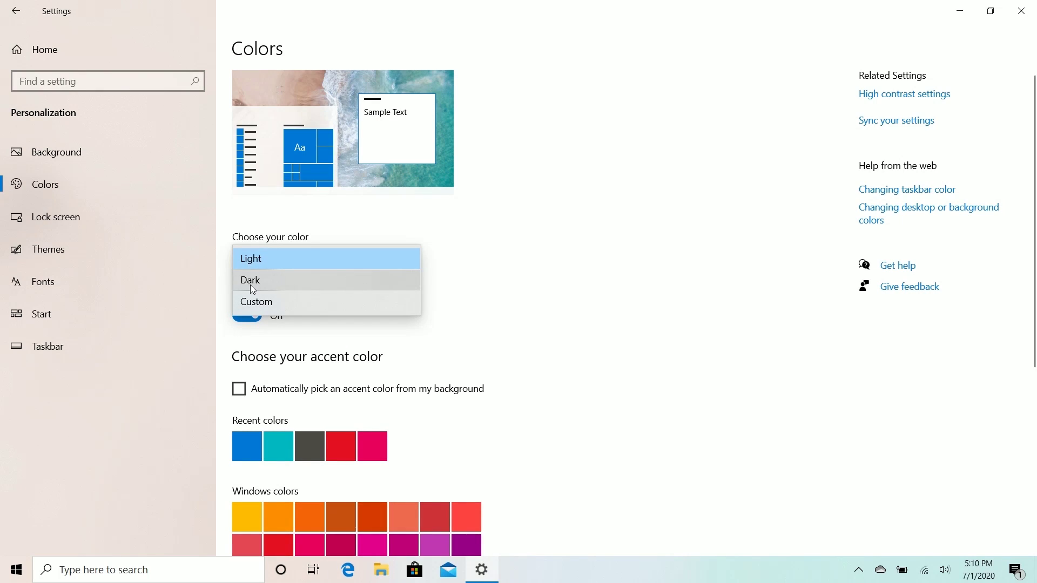
click(251, 284)
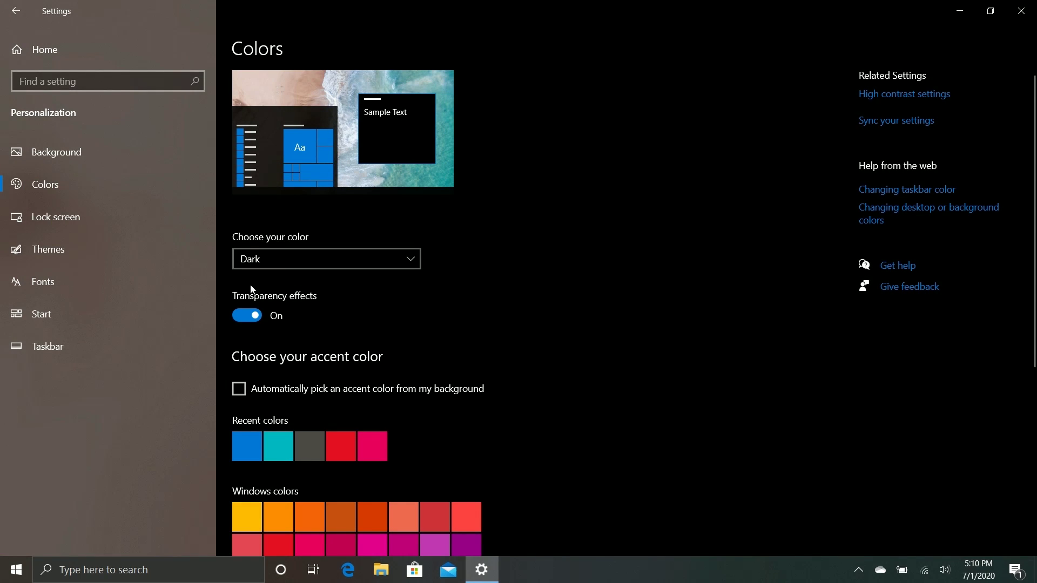
View the Start menu in the new dark theme
key(super)
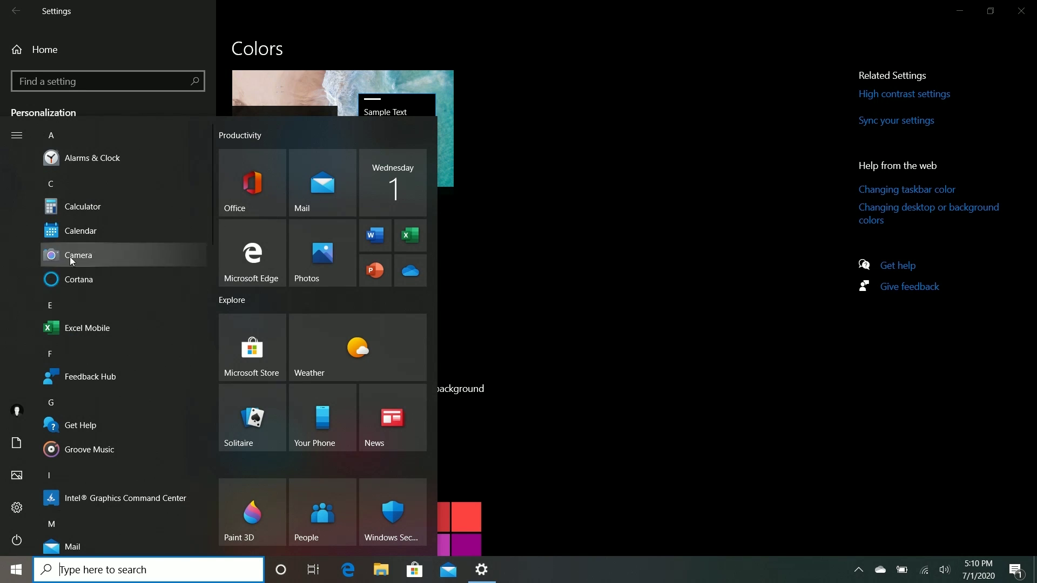
mouse_move(1, 217)
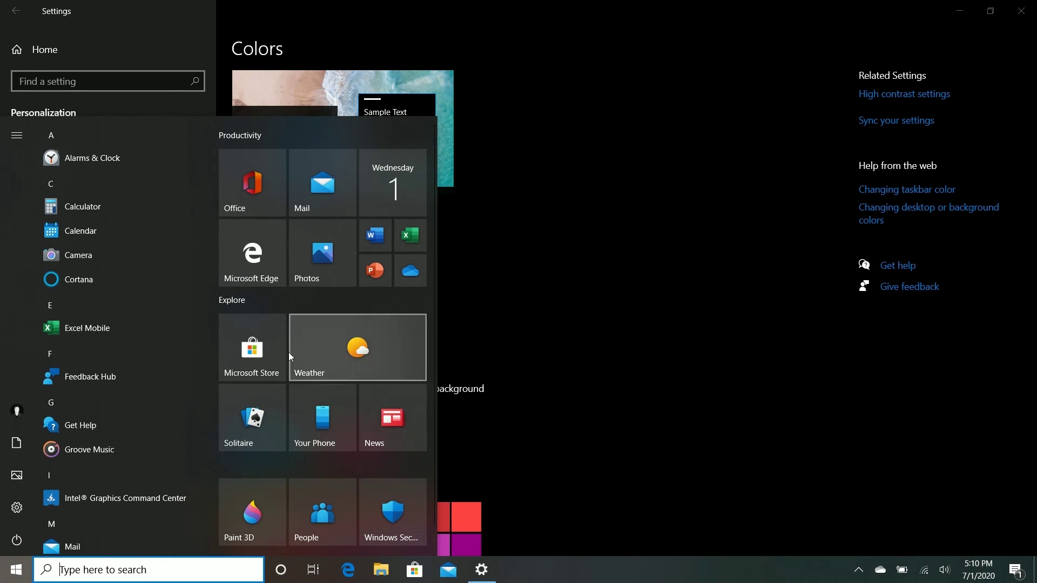
mouse_move(17, 410)
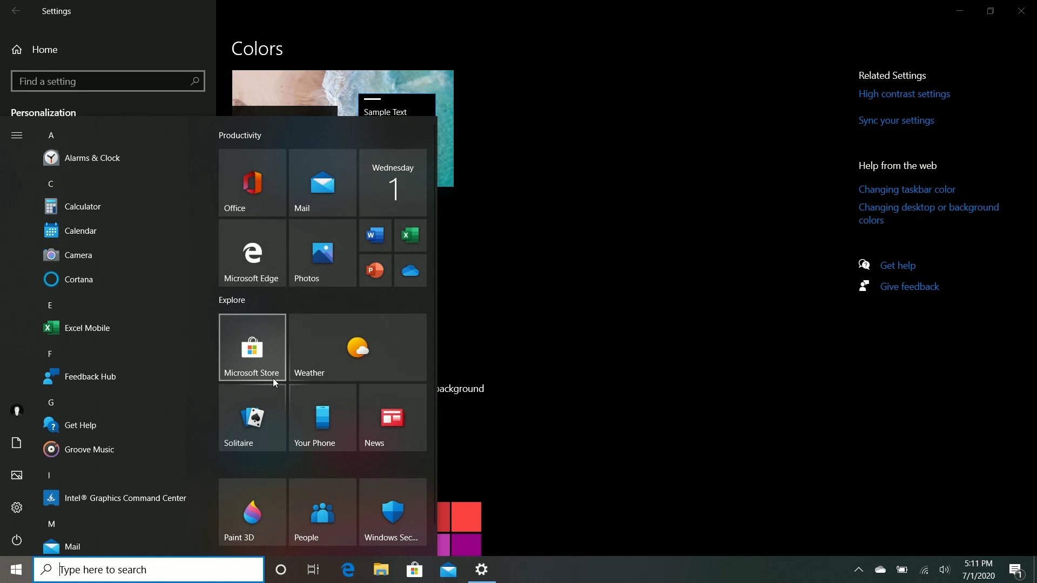
Turn on accent colour for Start, taskbar and action center, and preview it in Start
click(533, 370)
scroll(533, 369, down, 5)
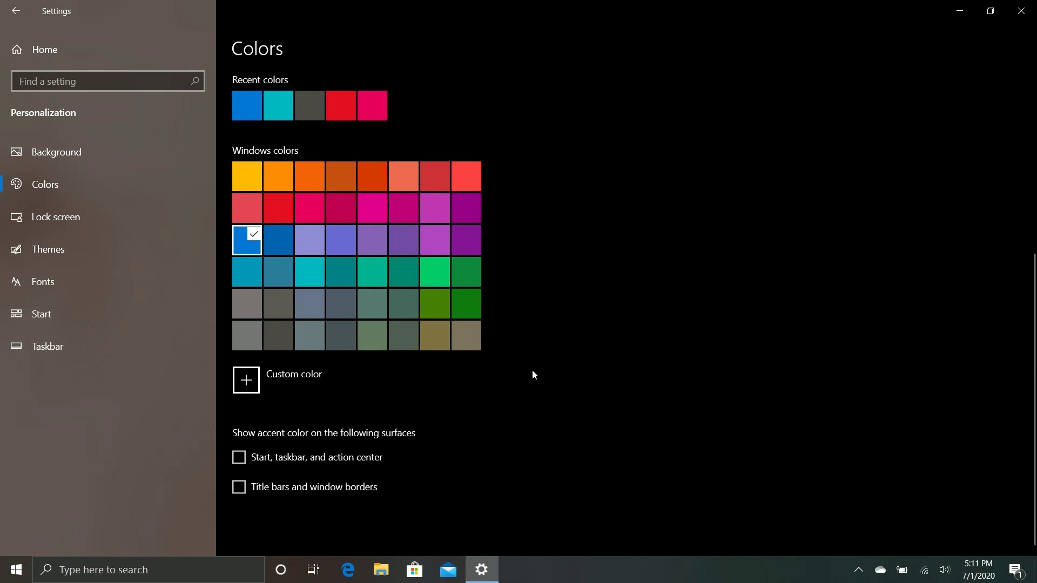
click(292, 464)
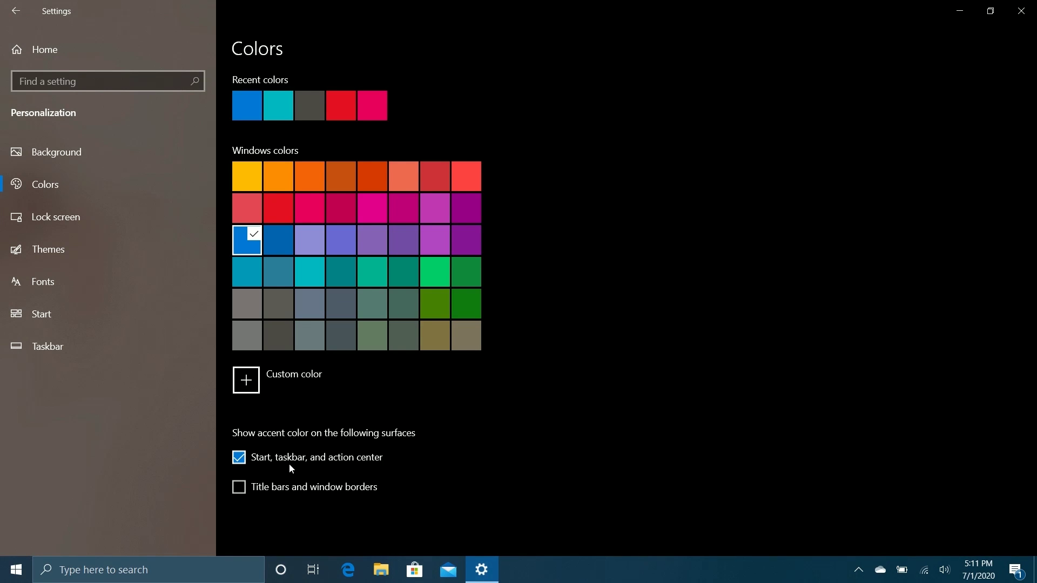
key(super)
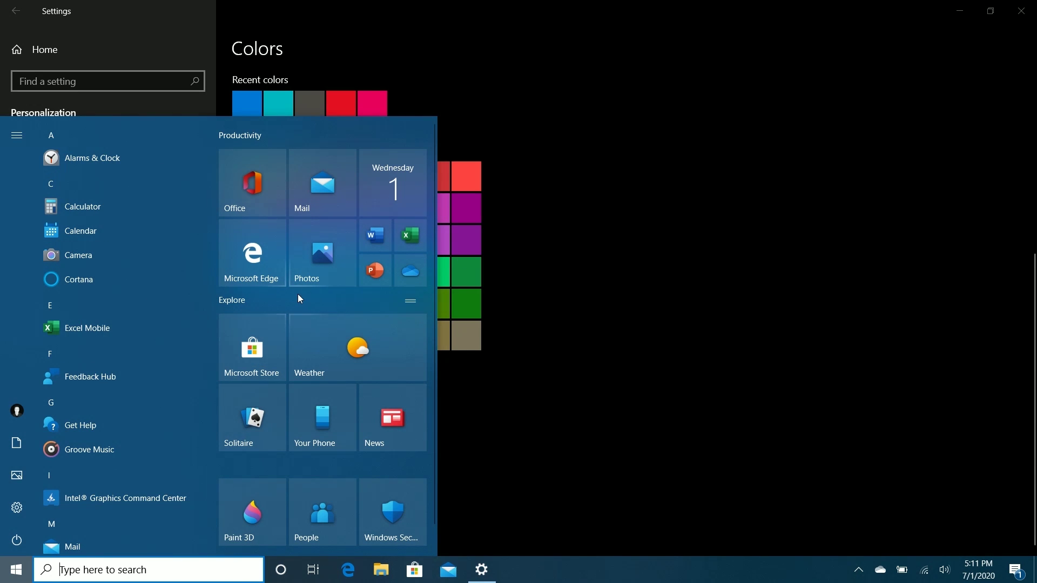
Turn the accent colour back off, minimize Settings and scroll the Start app list
click(711, 380)
click(318, 457)
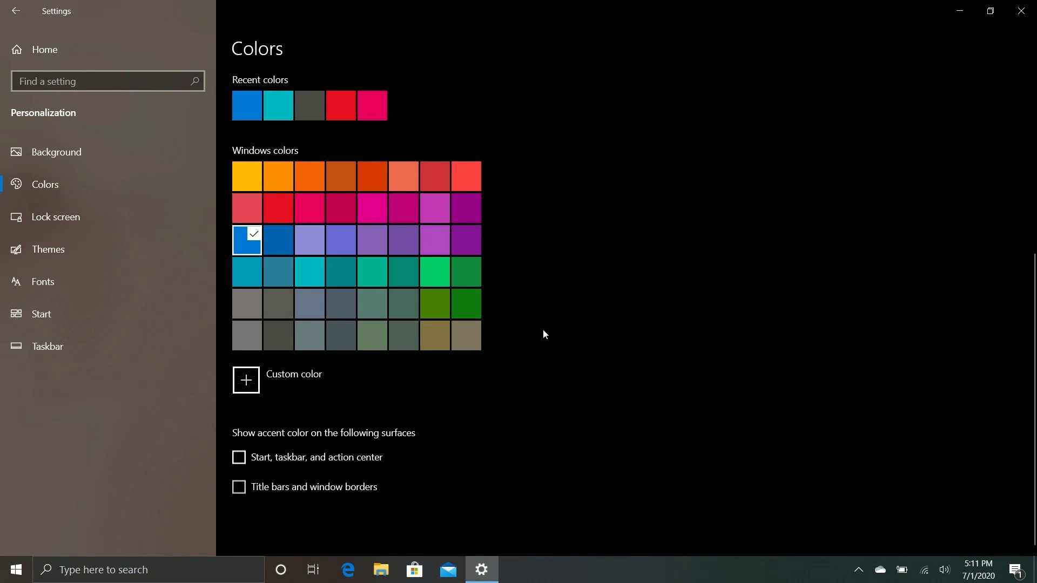
scroll(318, 203, up, 4)
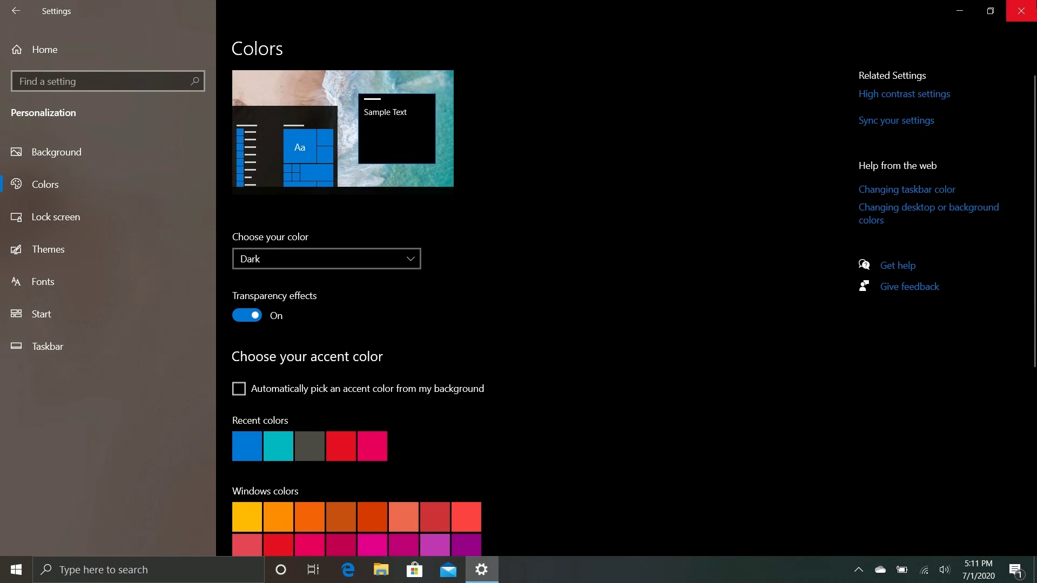
click(960, 10)
key(super)
scroll(125, 277, down, 15)
Expand and collapse the Windows Accessories folder, then scroll the Start app list
scroll(125, 277, down, 3)
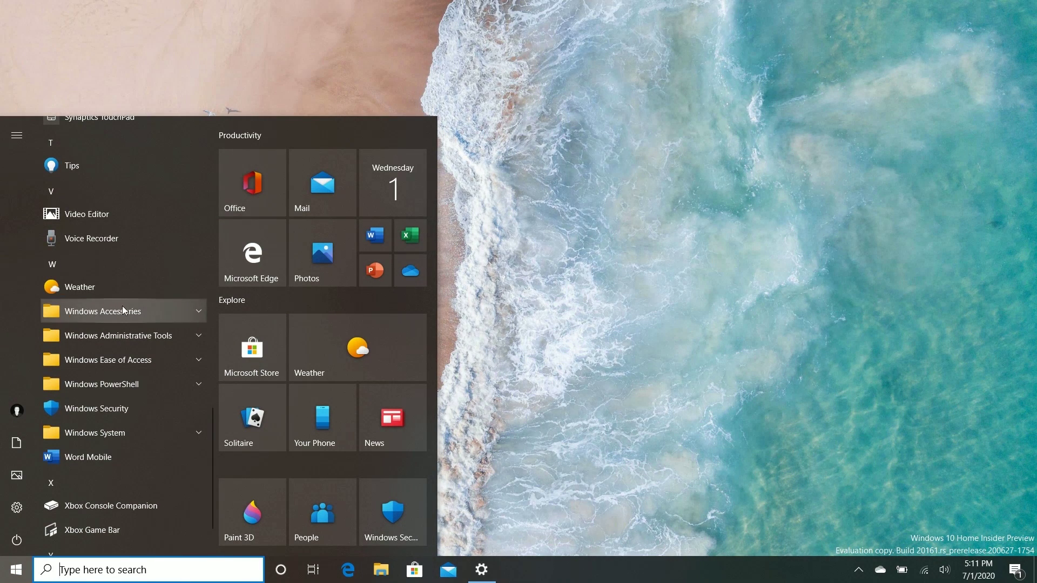
click(86, 310)
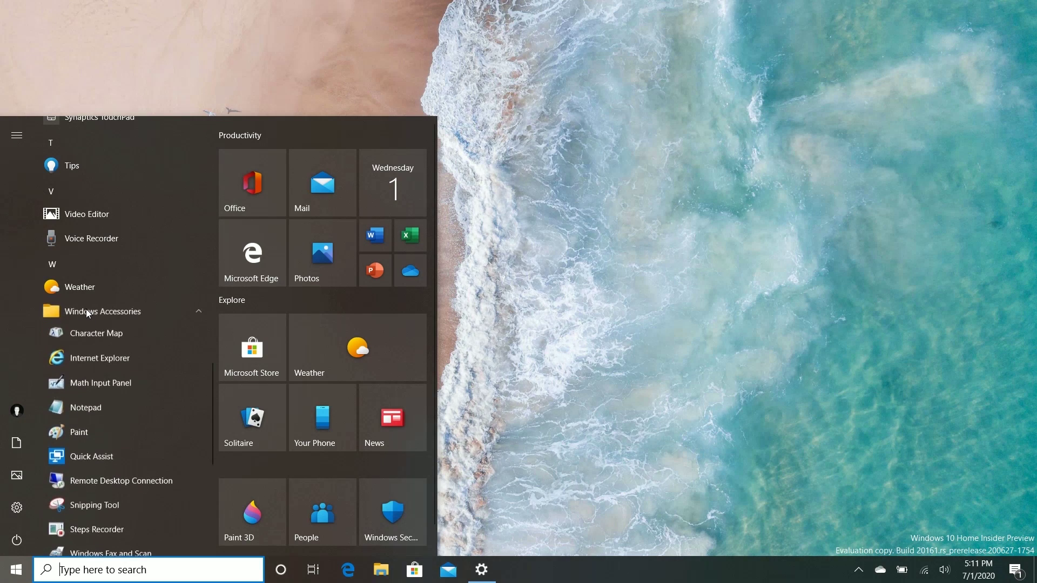
click(95, 317)
scroll(95, 316, up, 15)
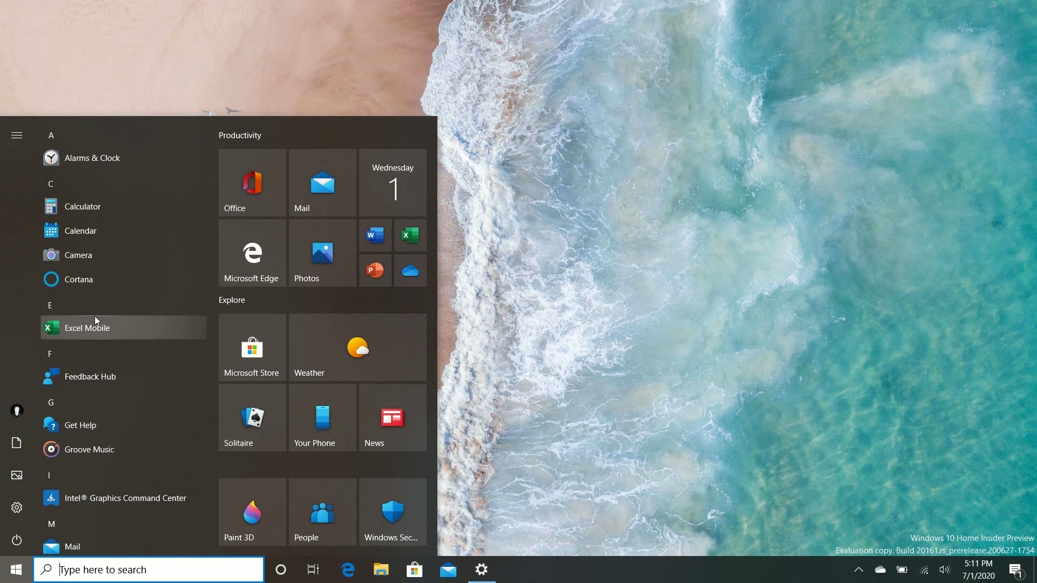
scroll(95, 316, down, 15)
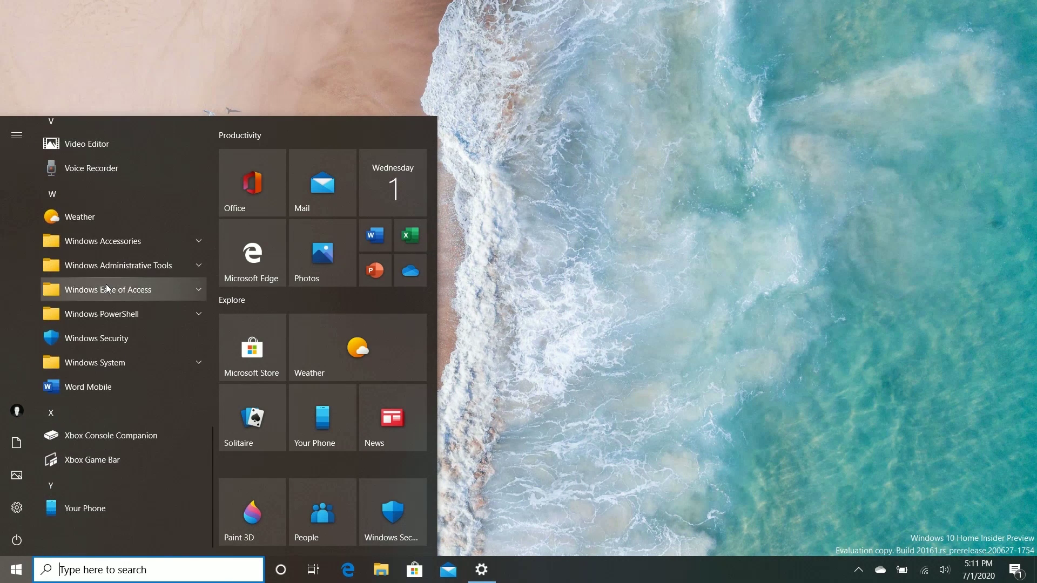
scroll(106, 290, up, 3)
Pin Spotify, Sticky Notes and Skype as tiles on Start
right_click(85, 186)
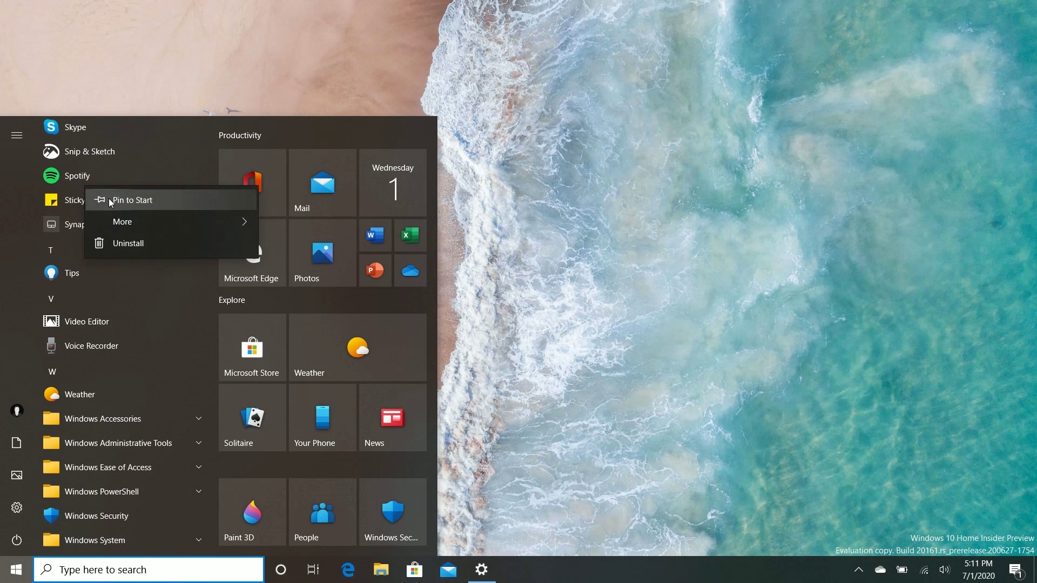
click(109, 199)
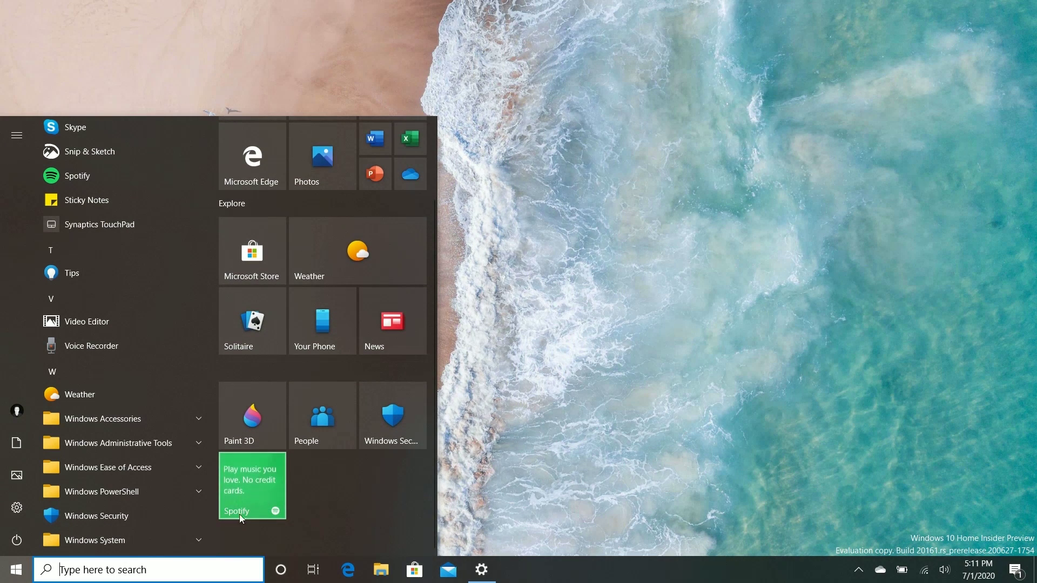
scroll(115, 374, up, 3)
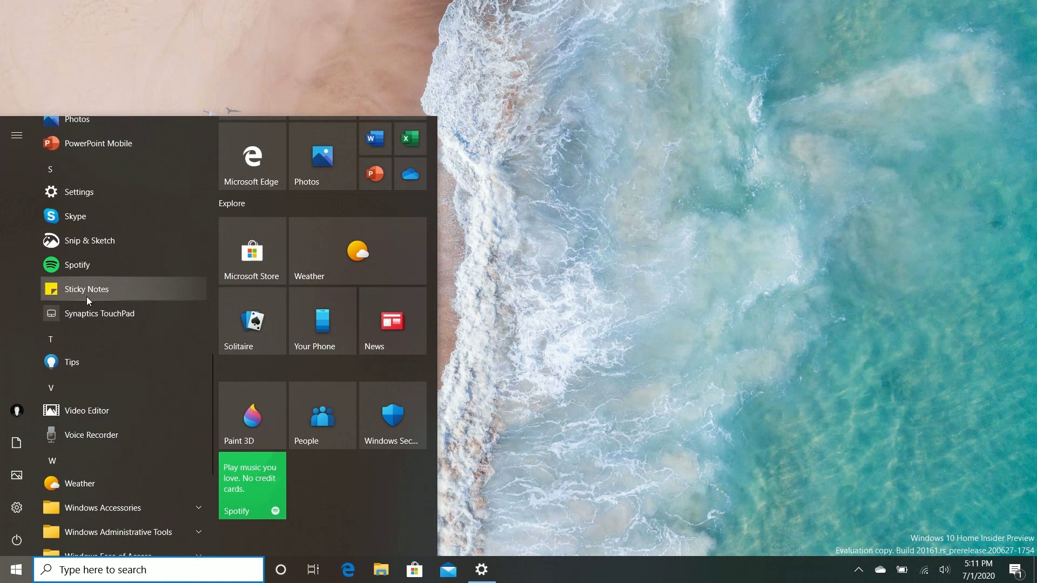
right_click(83, 294)
click(119, 308)
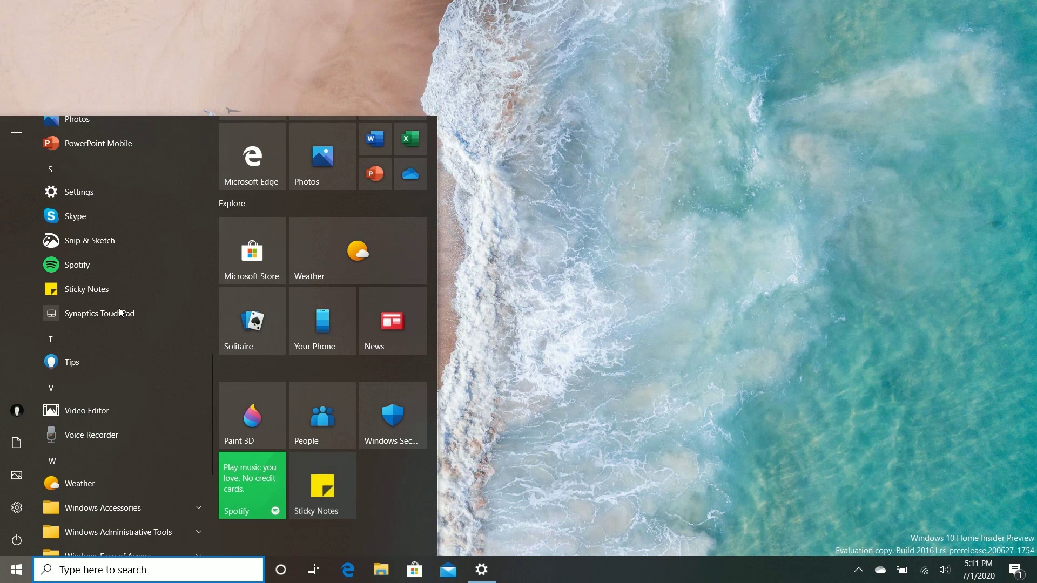
scroll(119, 308, up, 1)
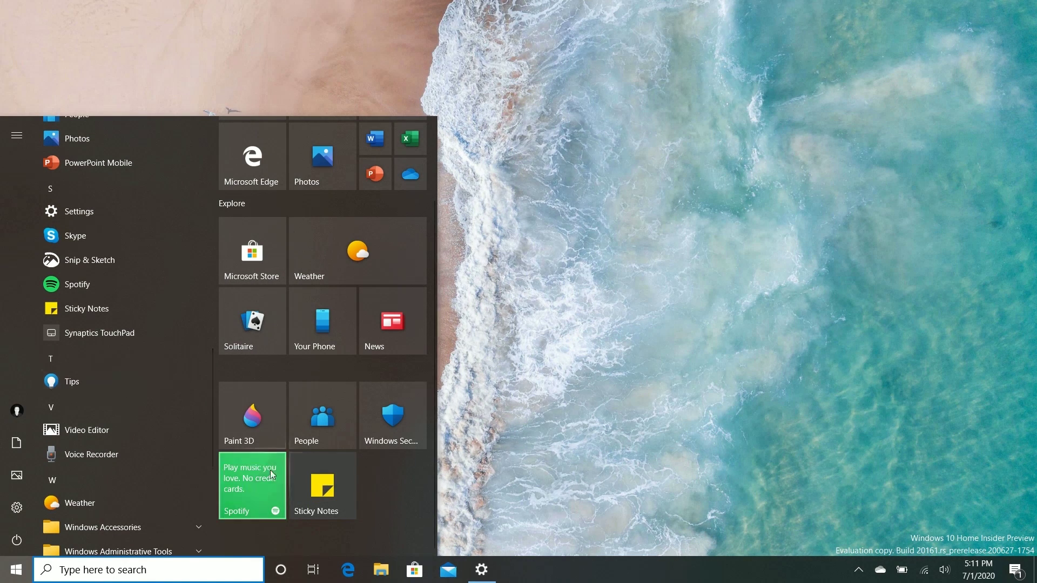
scroll(88, 355, up, 4)
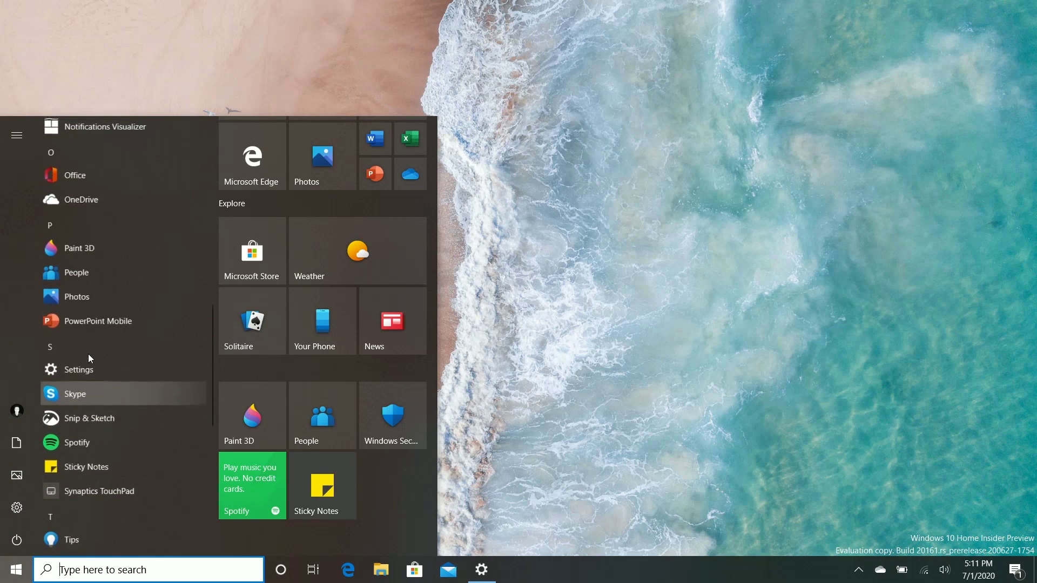
right_click(72, 394)
click(115, 408)
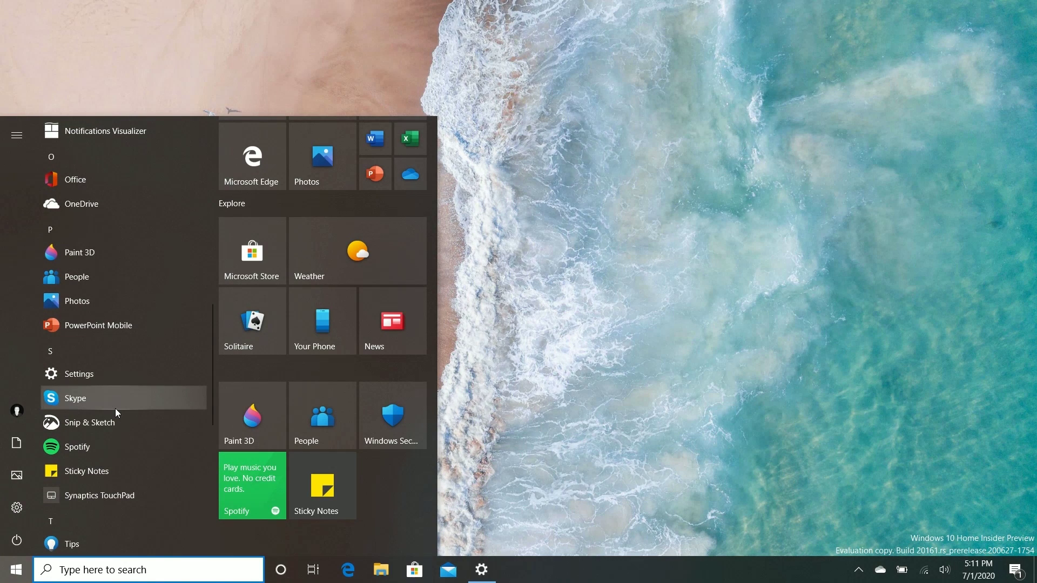
Turn on the live tile for the Weather tile
scroll(116, 338, up, 5)
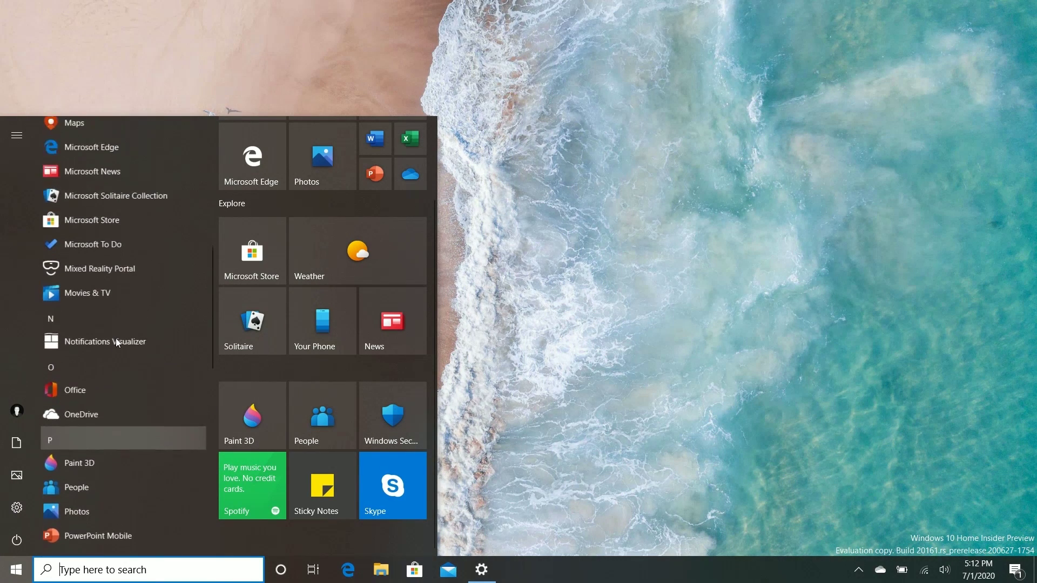
right_click(336, 260)
mouse_move(425, 320)
click(556, 323)
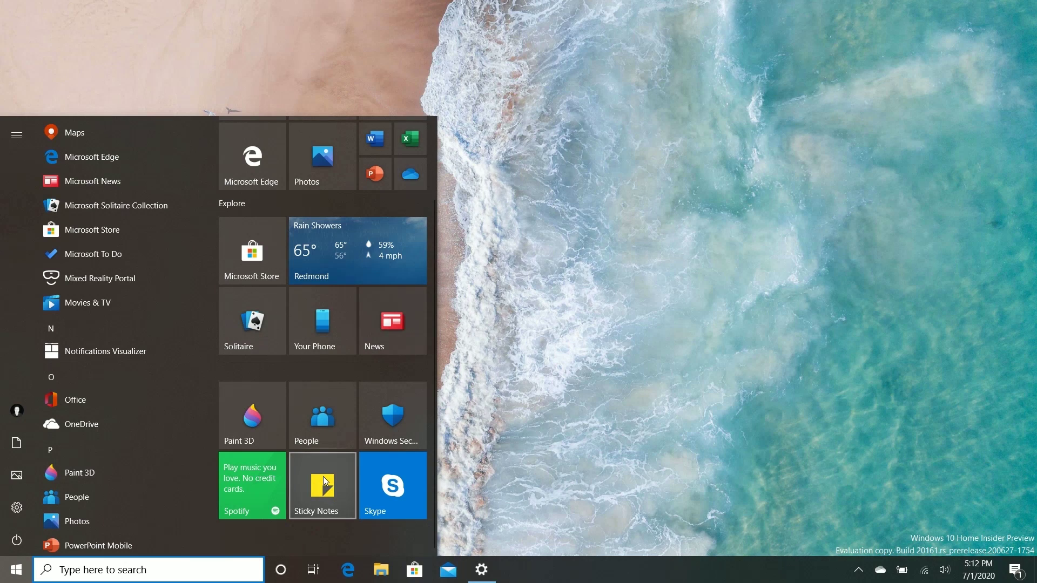
Open Weather full screen, view its settings, dismiss the sign-in prompt, and close it
click(340, 248)
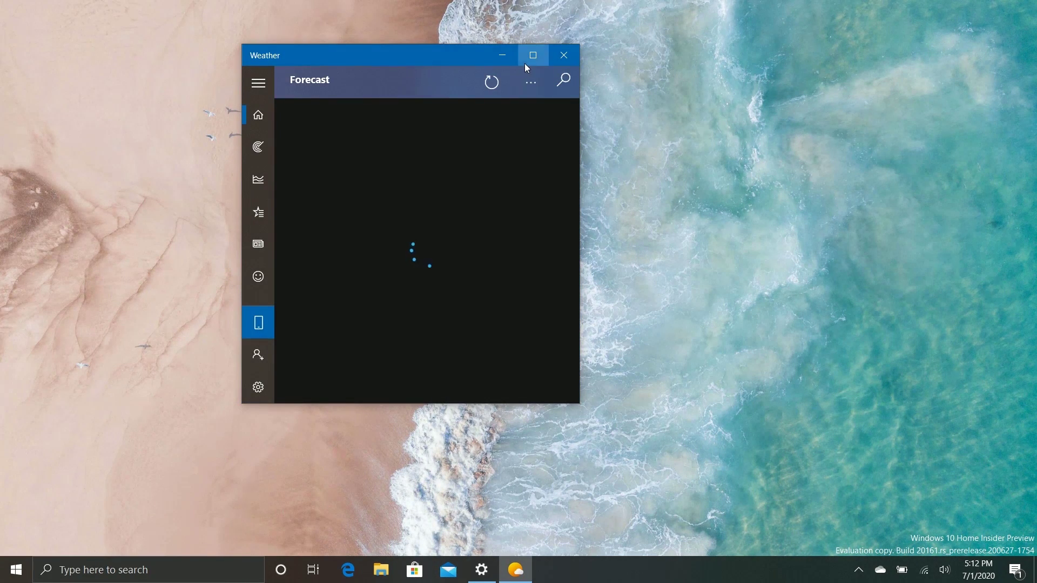
click(527, 61)
click(9, 545)
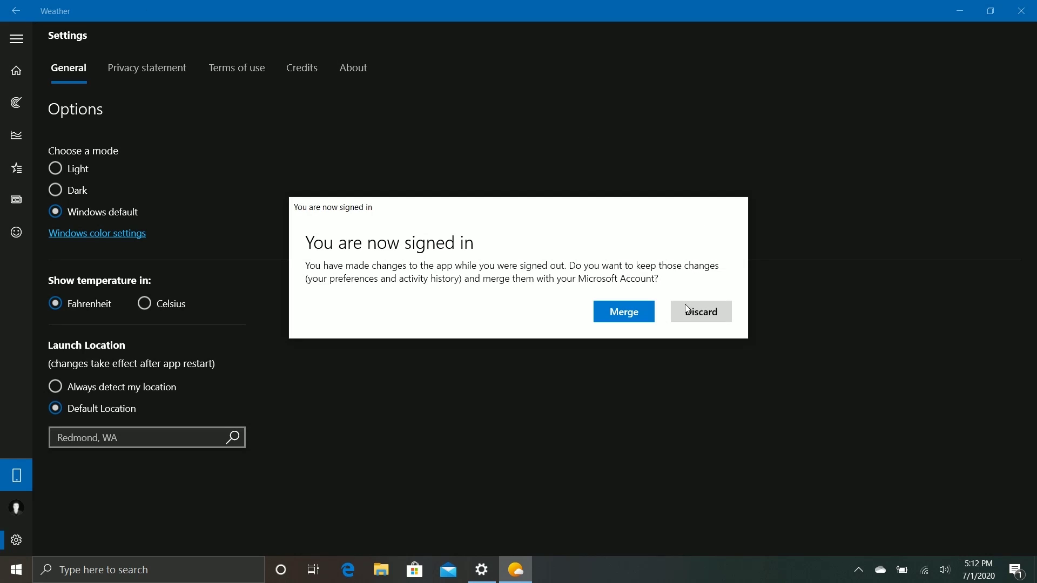
click(652, 306)
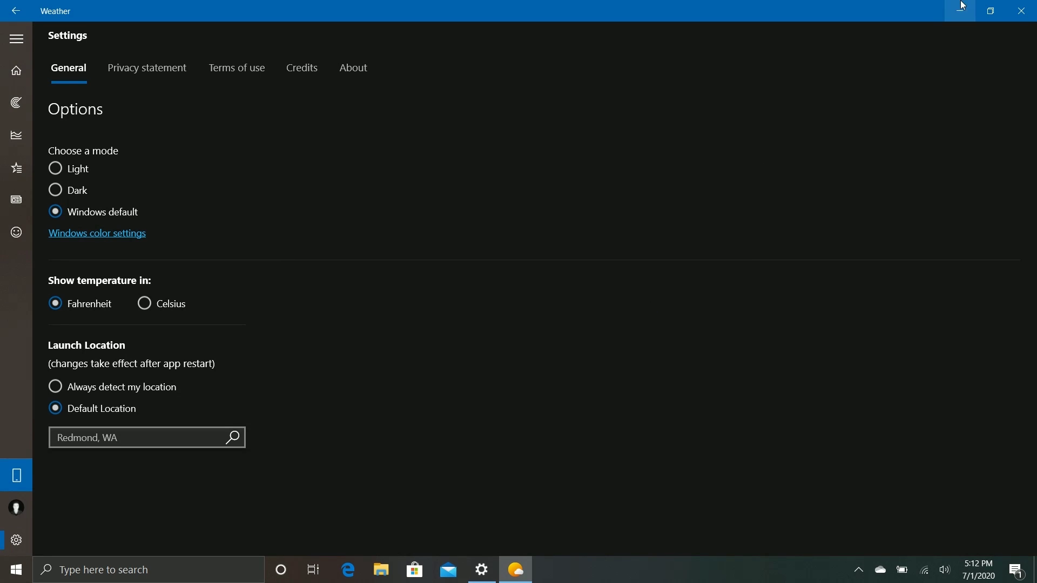
click(1021, 11)
click(16, 570)
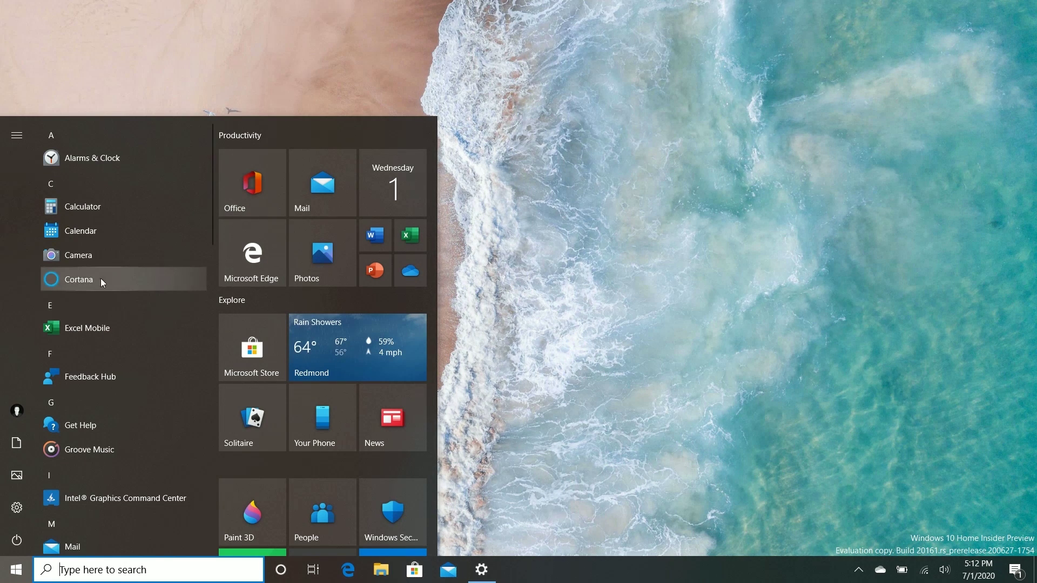
Reopen the Start menu and scroll the app list to Notifications Visualizer
click(668, 202)
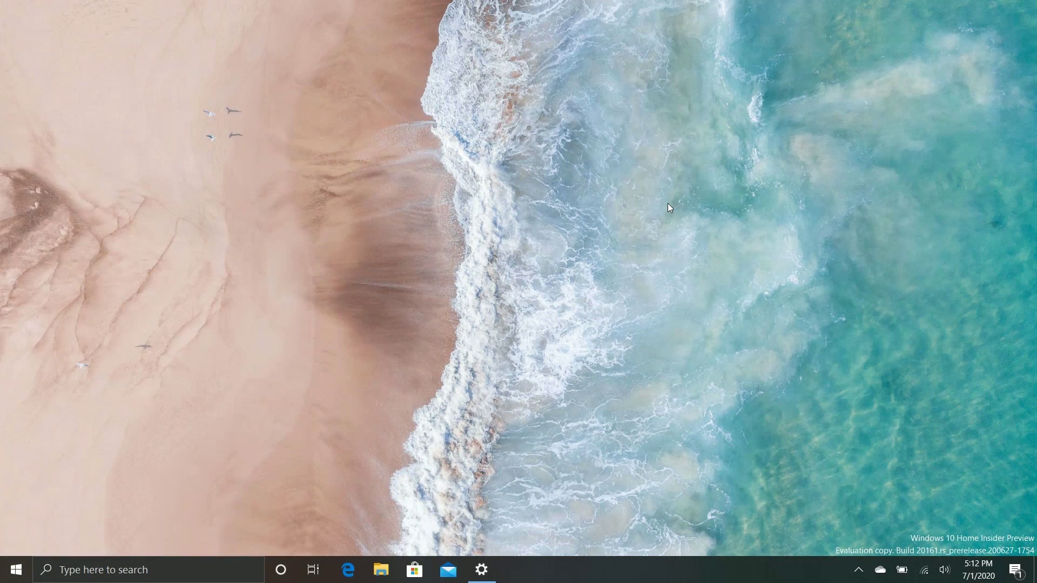
click(16, 570)
scroll(95, 426, down, 15)
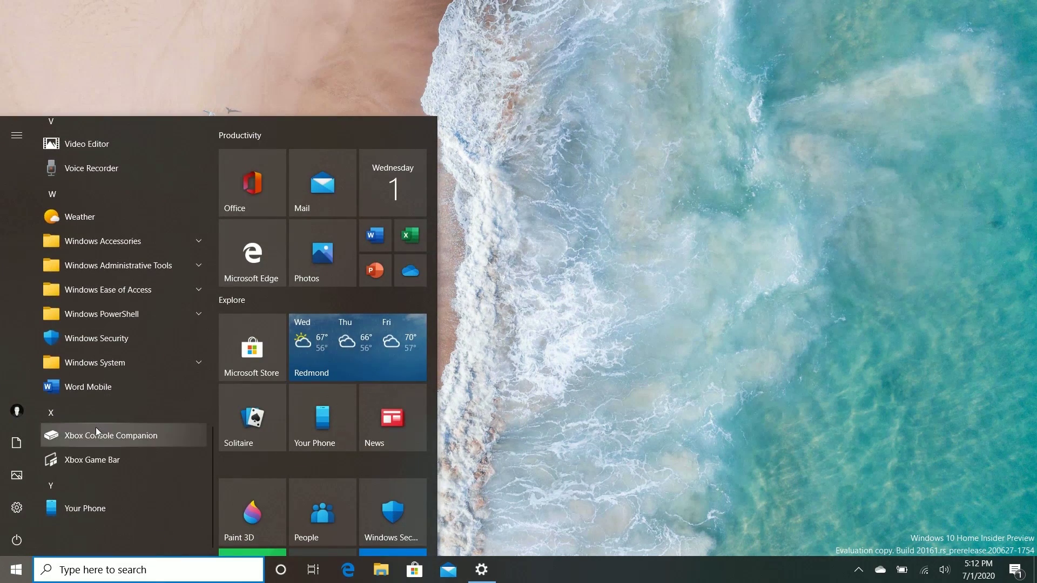
scroll(136, 290, up, 5)
scroll(136, 295, up, 8)
scroll(137, 295, up, 5)
scroll(102, 424, down, 2)
Launch Notifications Visualizer, pop the Hello World toast, minimize the window, and dismiss the toast
click(95, 420)
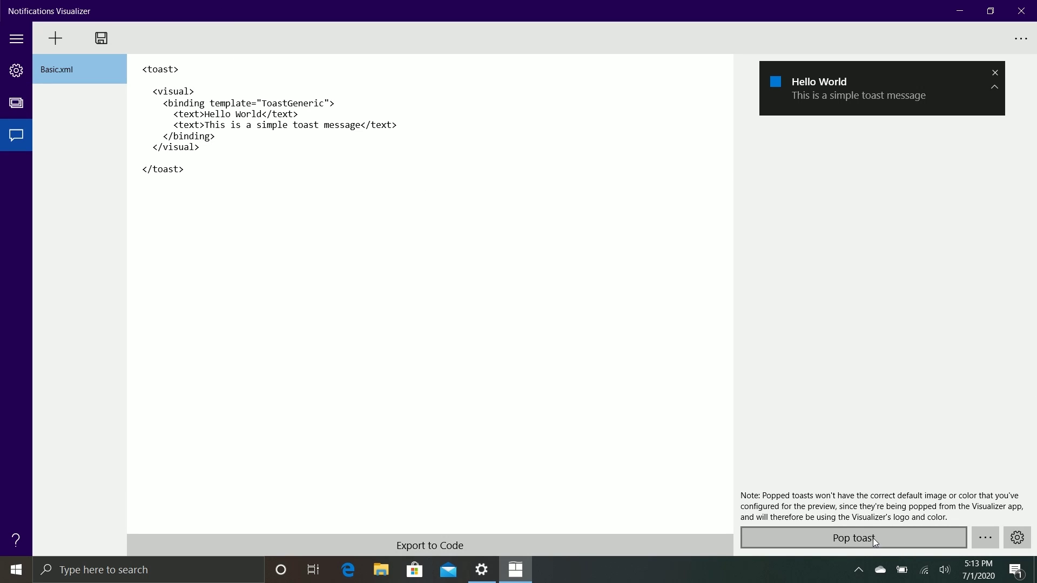
click(873, 537)
click(959, 10)
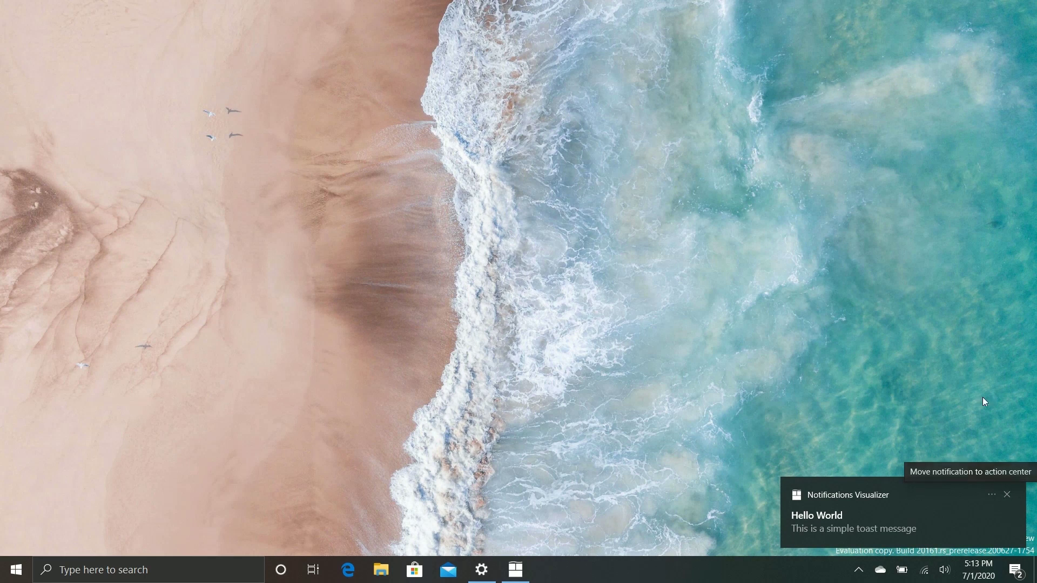
click(1005, 492)
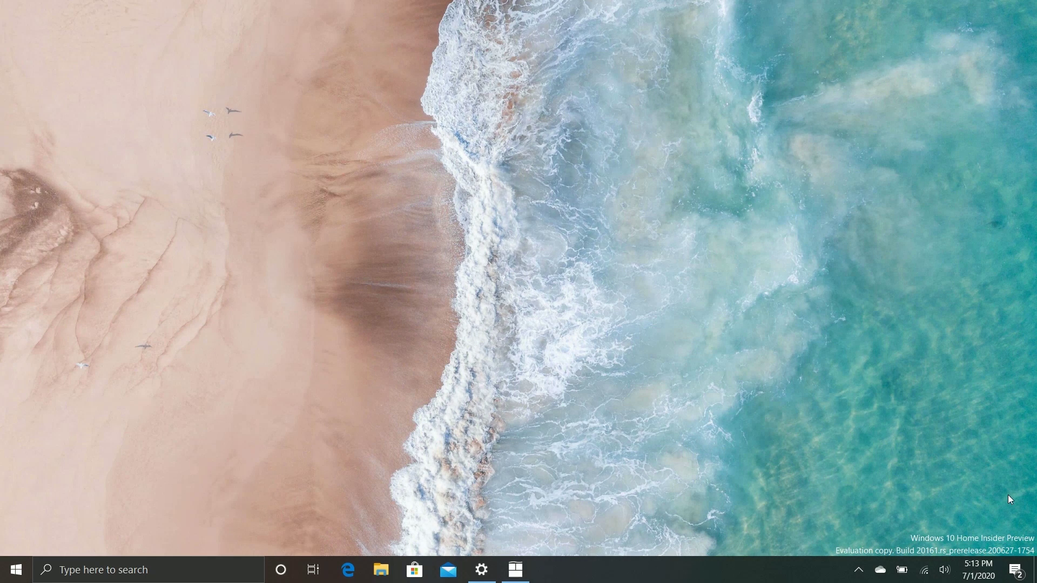
In Action Center, collapse quick actions to one row and clear all notifications
click(1015, 576)
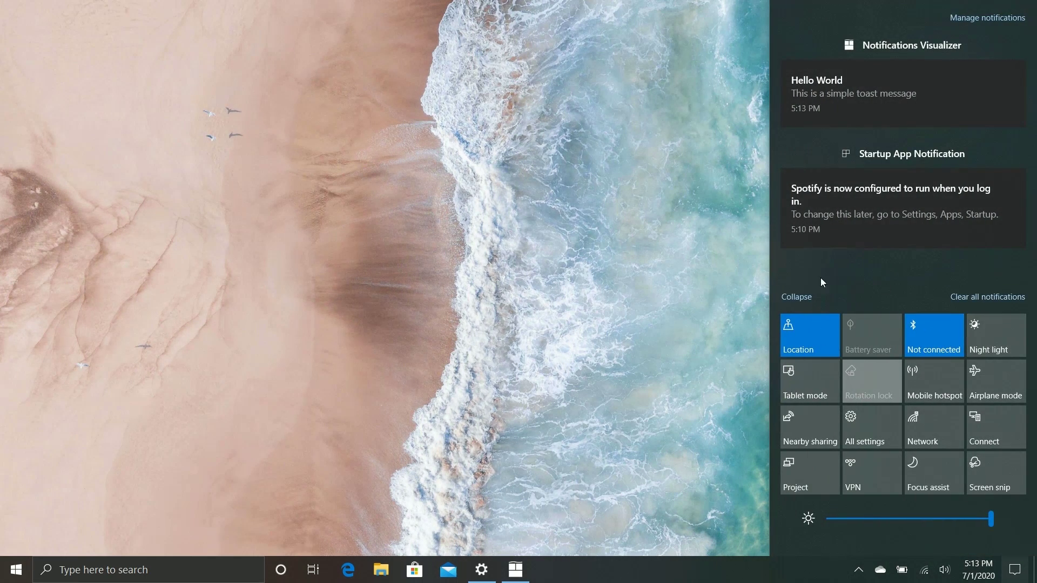
click(807, 295)
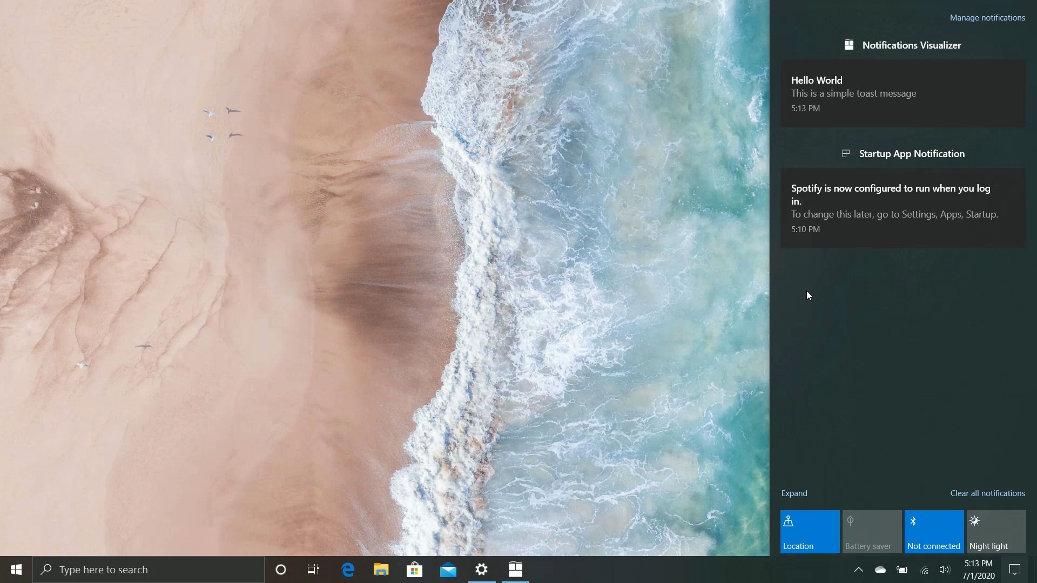
click(982, 493)
click(356, 397)
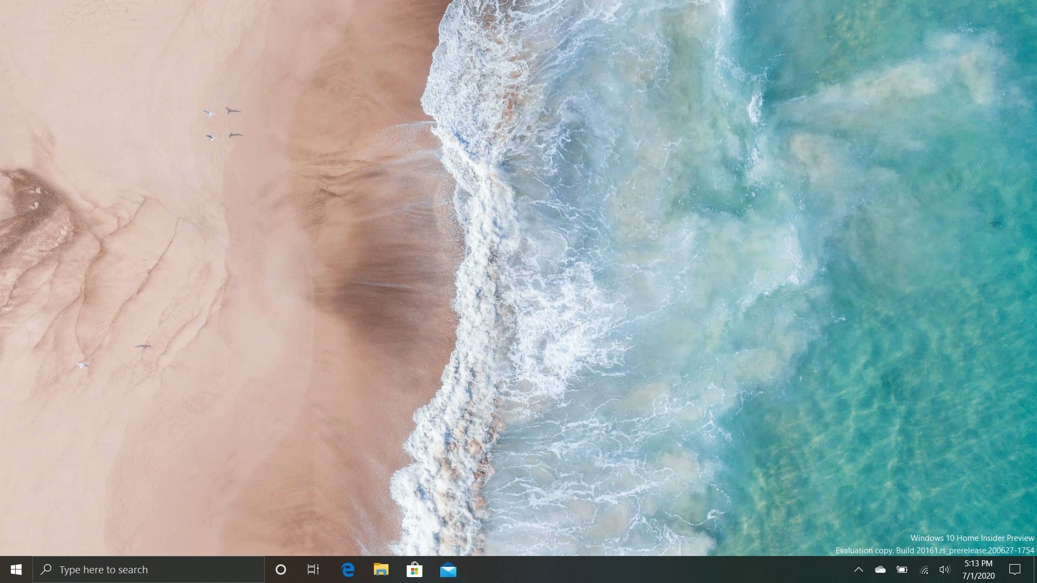
Unpin Mail from the taskbar and drag the Your Phone tile onto the taskbar
right_click(454, 571)
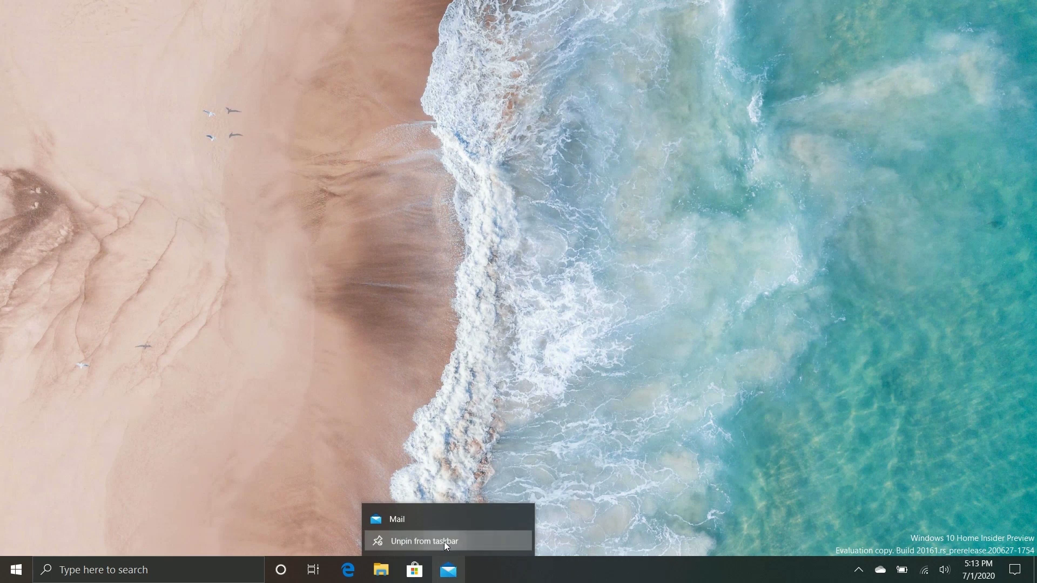
click(446, 541)
click(16, 569)
scroll(156, 461, down, 5)
scroll(157, 450, down, 10)
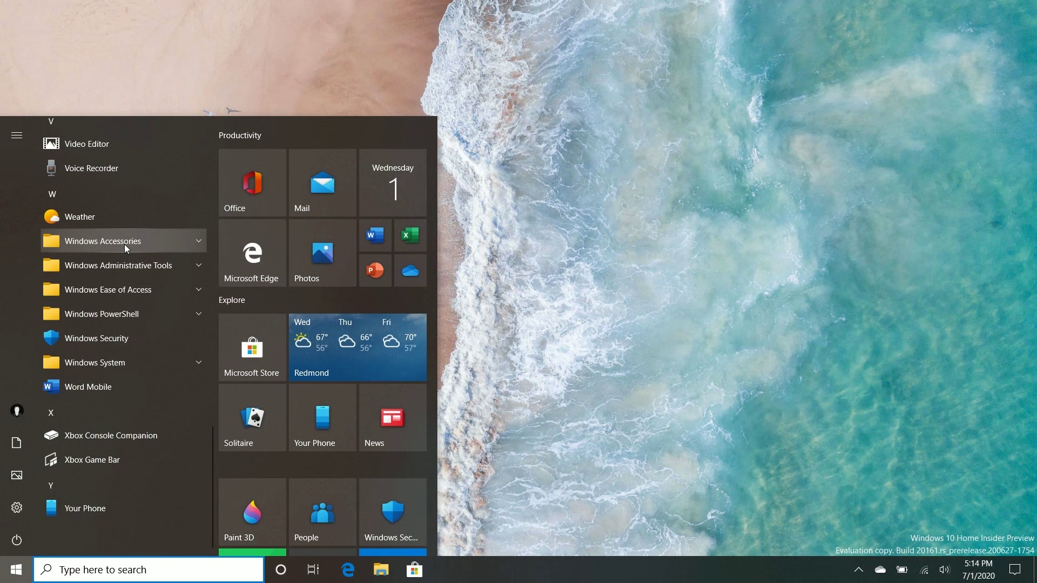
drag(332, 410, 448, 573)
click(552, 419)
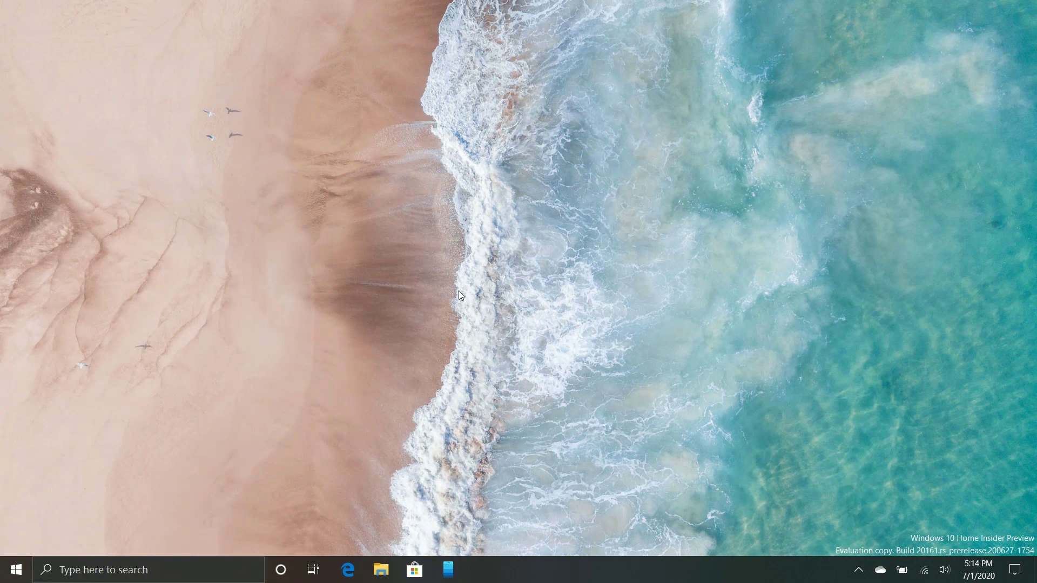
Open Your Phone full screen, close it with Alt+F4, and unpin it from the taskbar
click(447, 578)
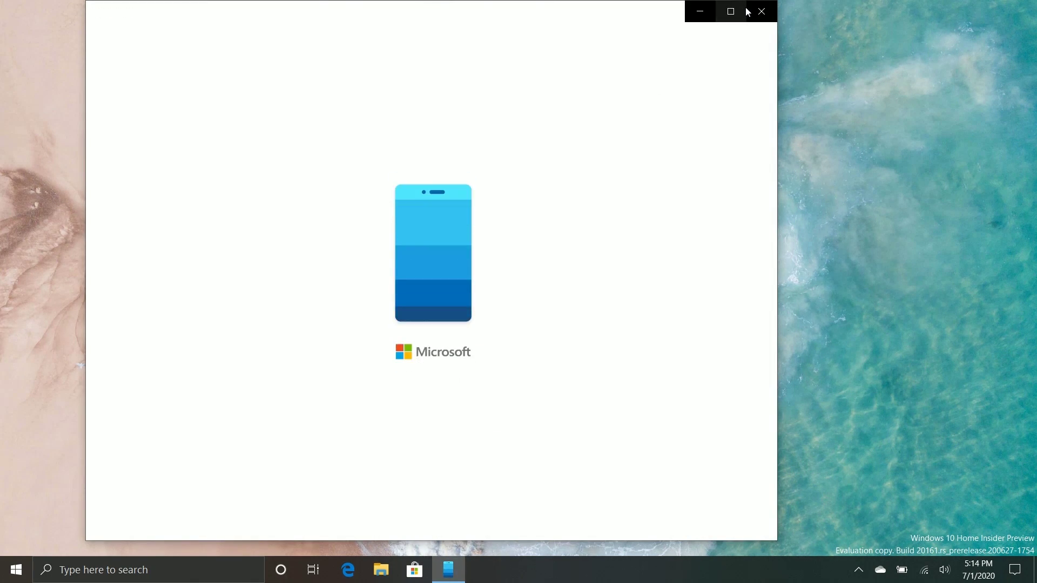
click(744, 9)
key(alt+F4)
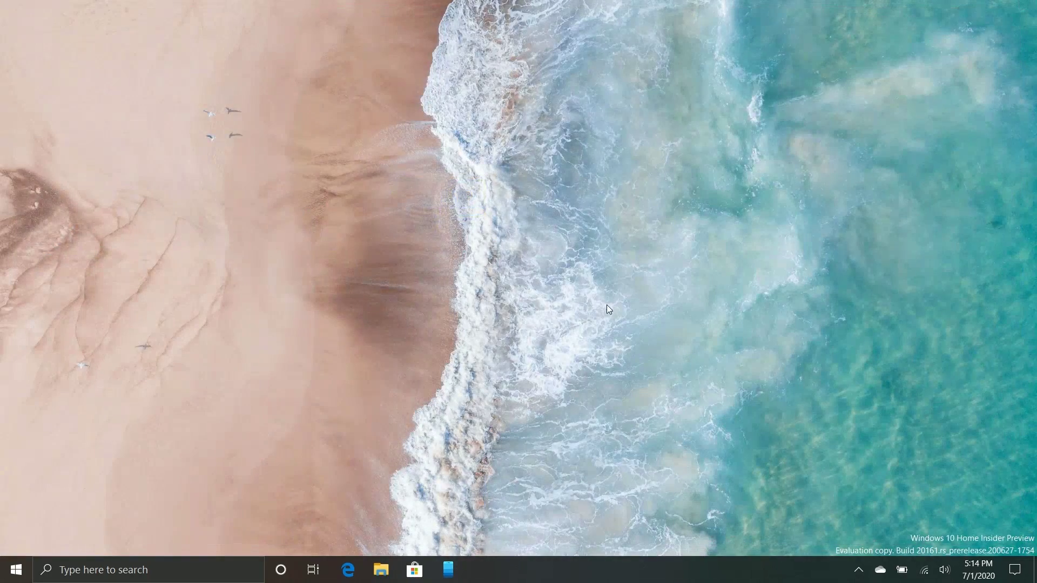
right_click(447, 571)
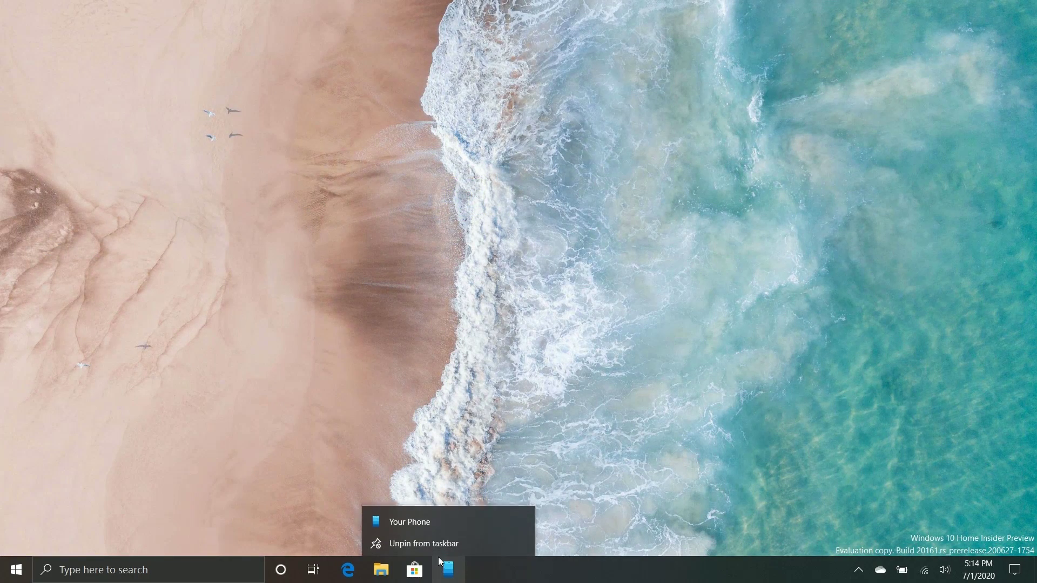
click(435, 543)
Reopen the Start menu, scroll through the app list, and close it
click(16, 570)
scroll(61, 359, down, 10)
scroll(60, 358, down, 4)
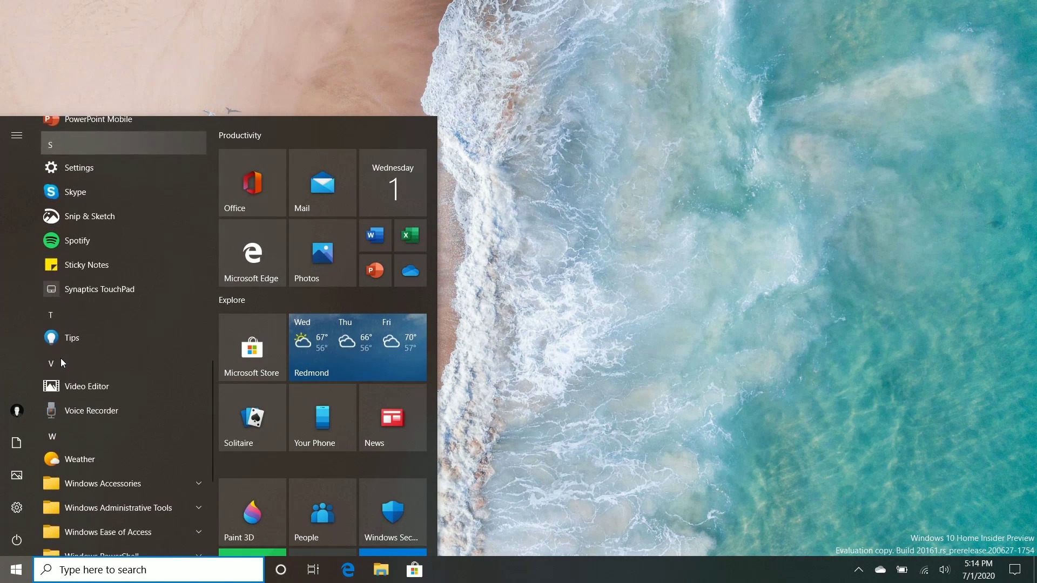
scroll(127, 423, down, 3)
click(647, 423)
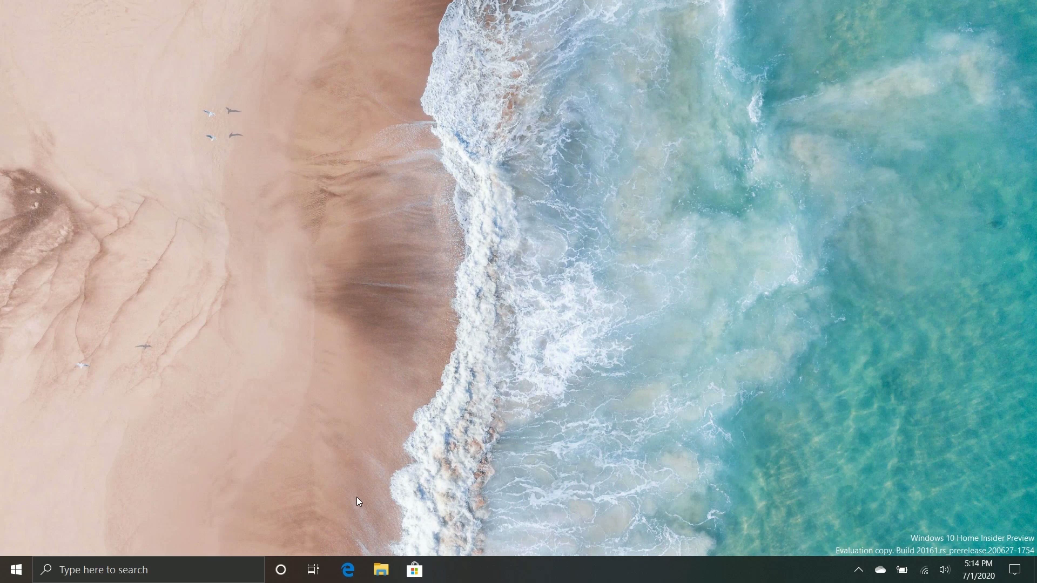
Pin Xbox Console Companion as a Start tile, then unpin that tile again
click(17, 570)
scroll(128, 465, down, 10)
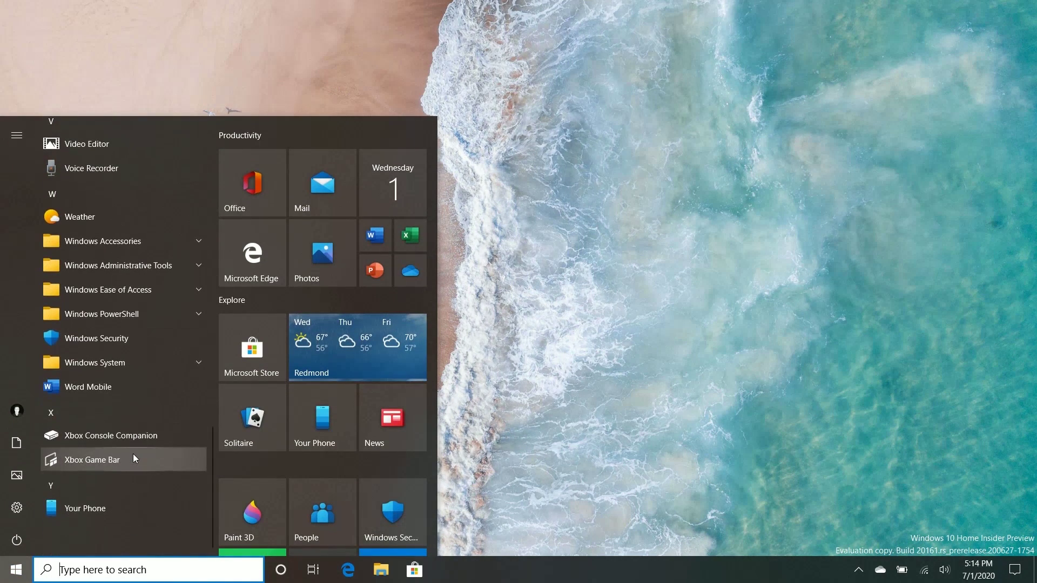
right_click(109, 440)
click(155, 452)
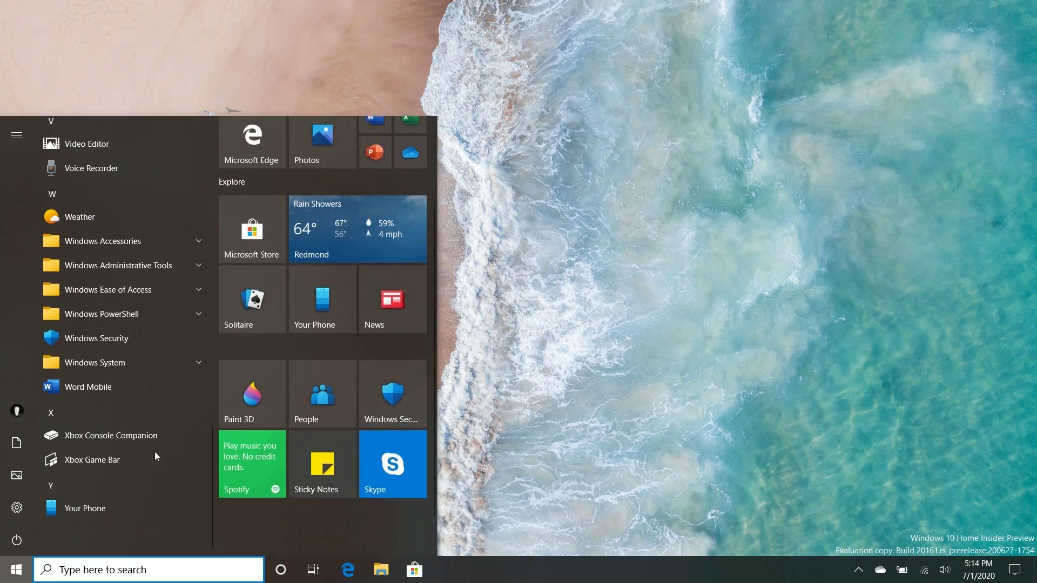
right_click(258, 531)
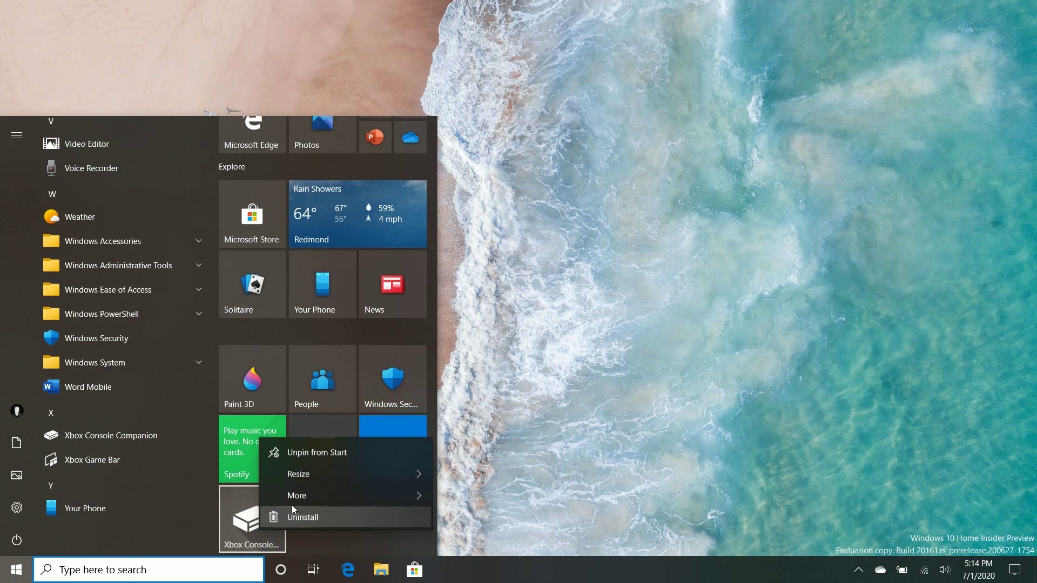
click(290, 445)
mouse_move(118, 138)
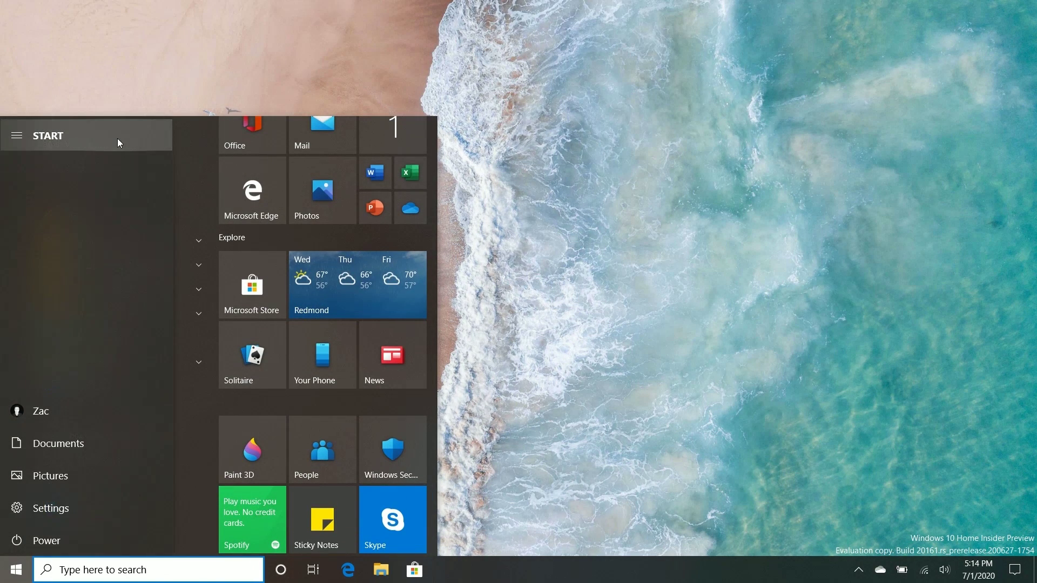
scroll(189, 219, up, 5)
Close and reopen Start, then launch Mail from its tile
key(super)
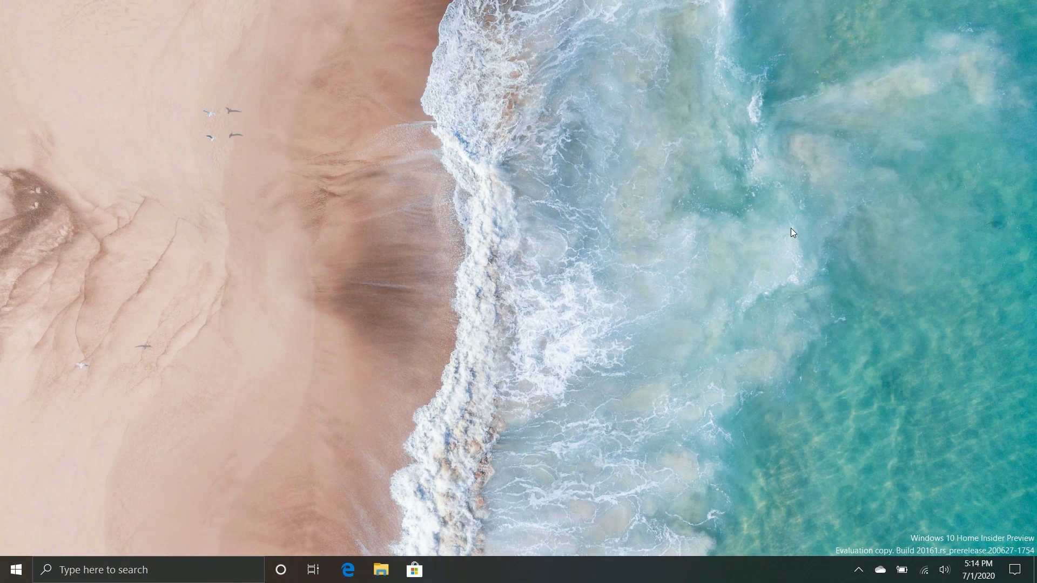
key(super)
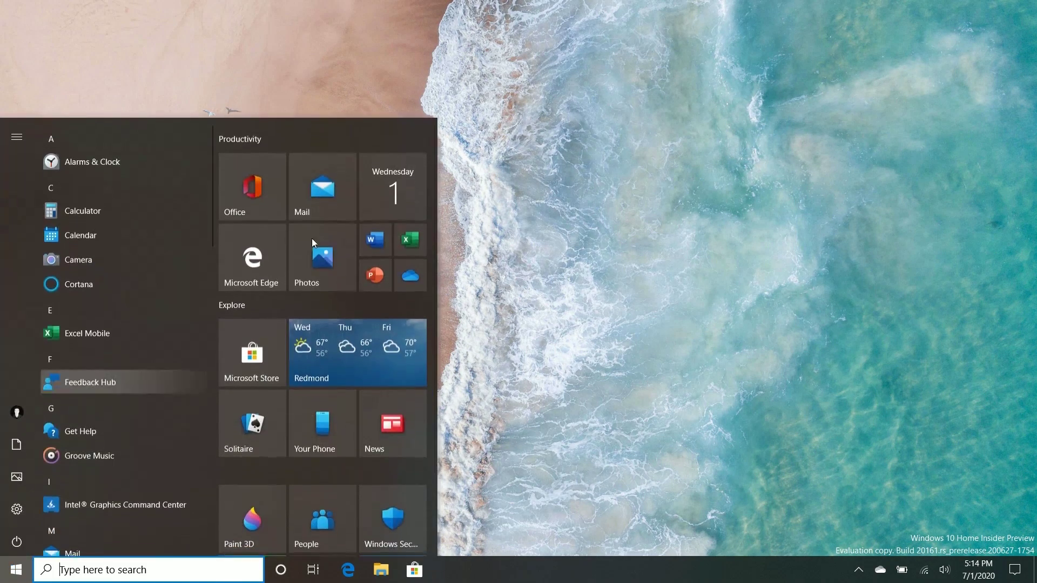
click(348, 179)
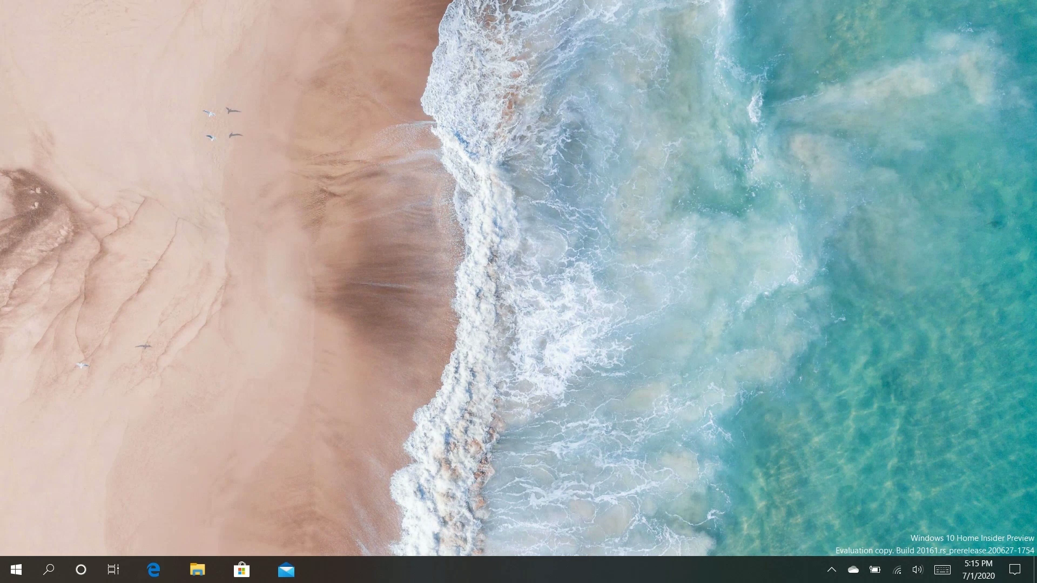
Show and dismiss the touch keyboard, then open File Explorer at Quick access
click(943, 570)
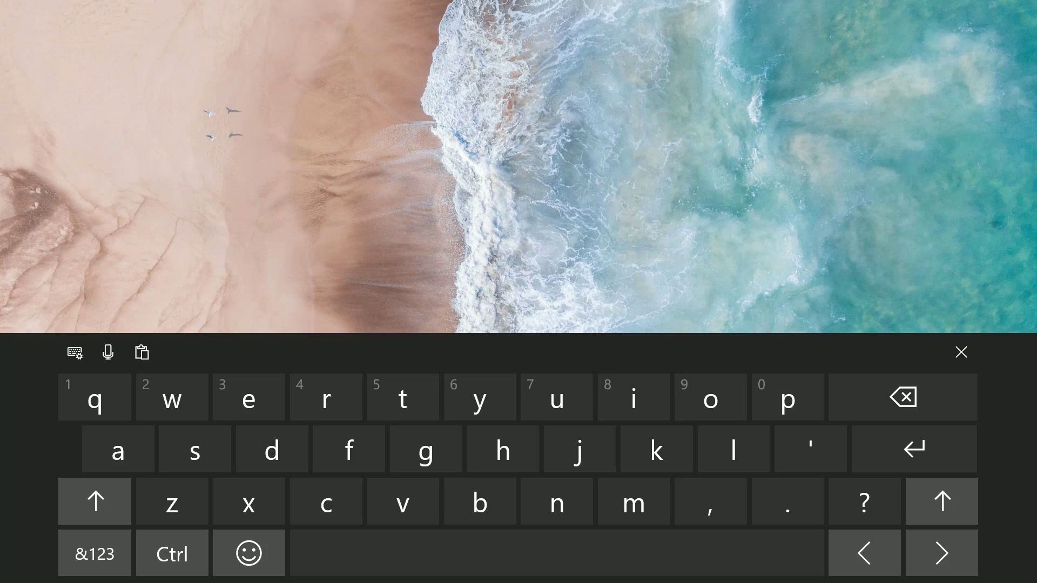
click(961, 352)
click(198, 570)
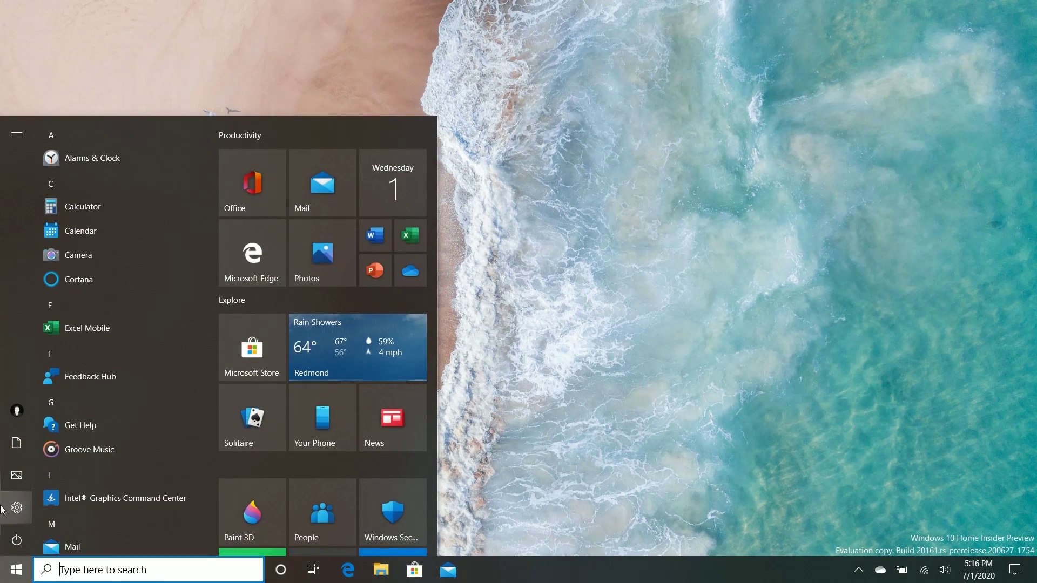
Under Settings > System > Tablet, set tablet use to 'Always switch to tablet mode'
click(3, 508)
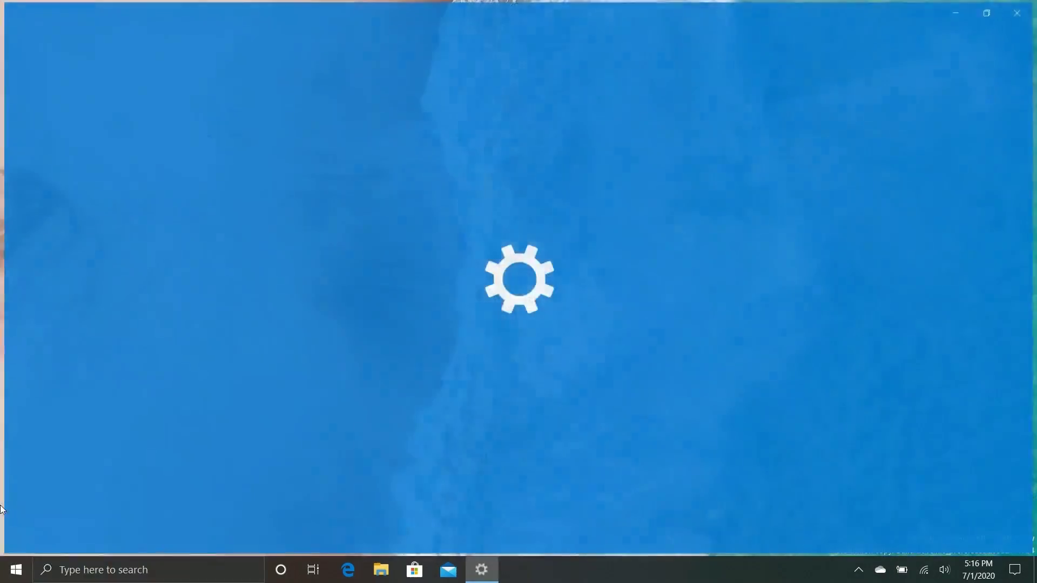
click(132, 226)
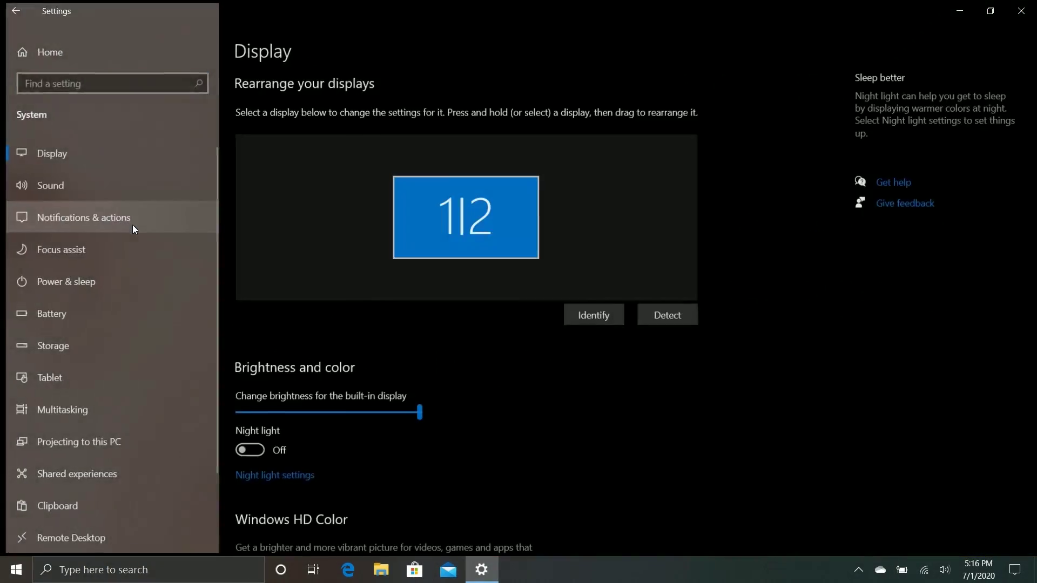
scroll(132, 297, down, 2)
click(131, 302)
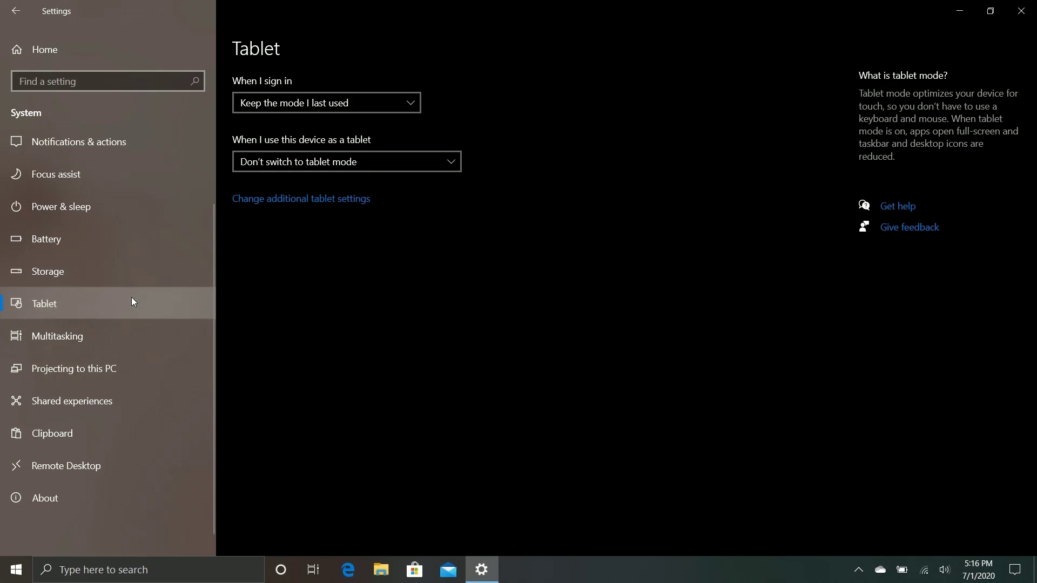
click(309, 163)
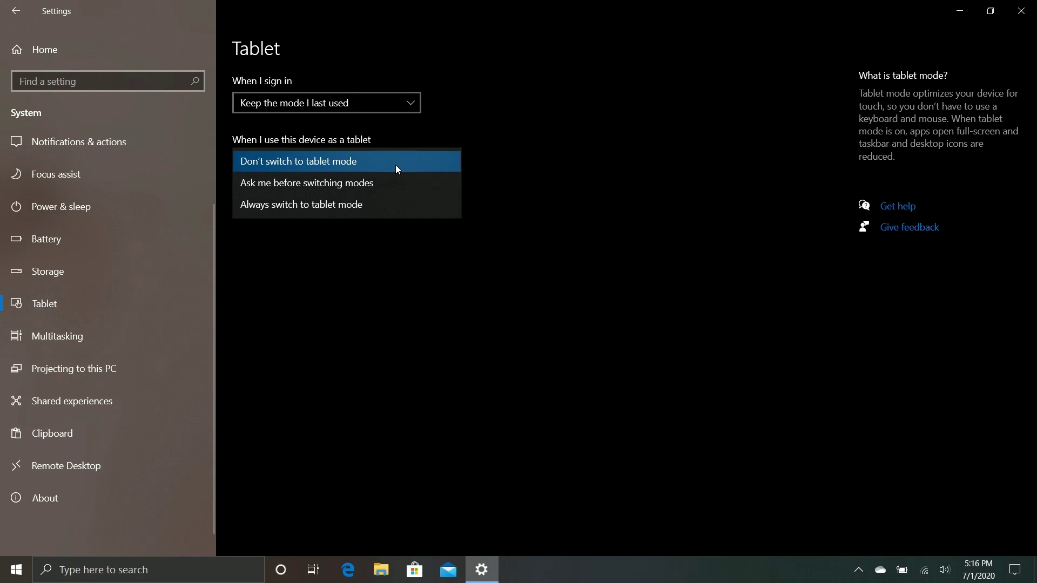
click(377, 189)
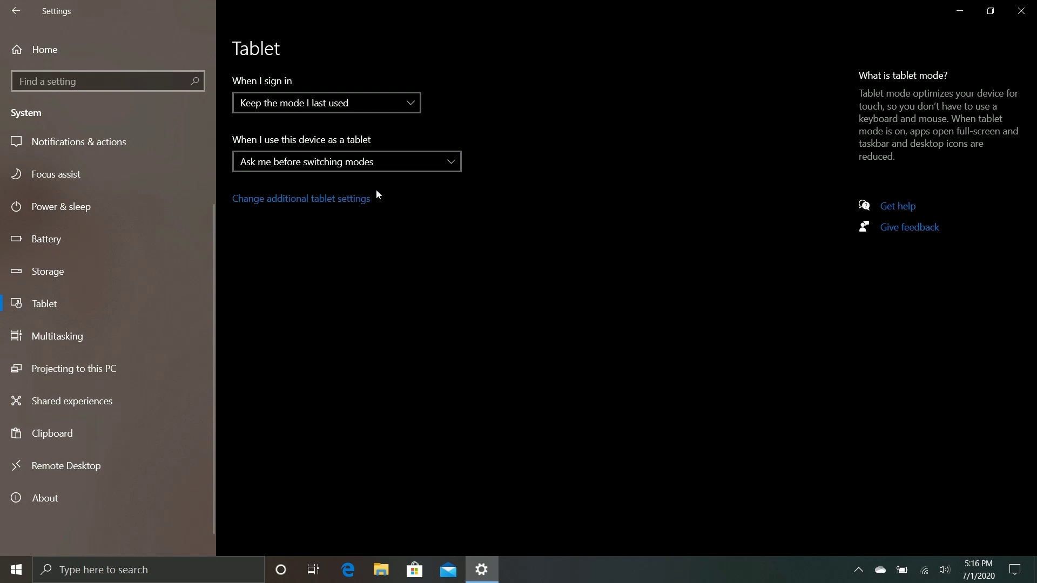
click(355, 169)
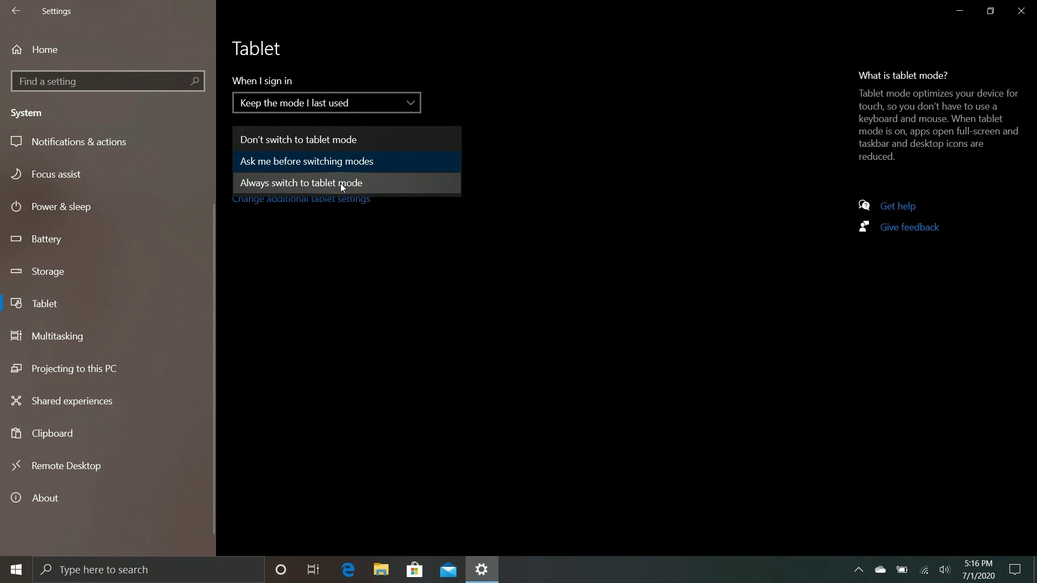
click(341, 183)
mouse_move(479, 580)
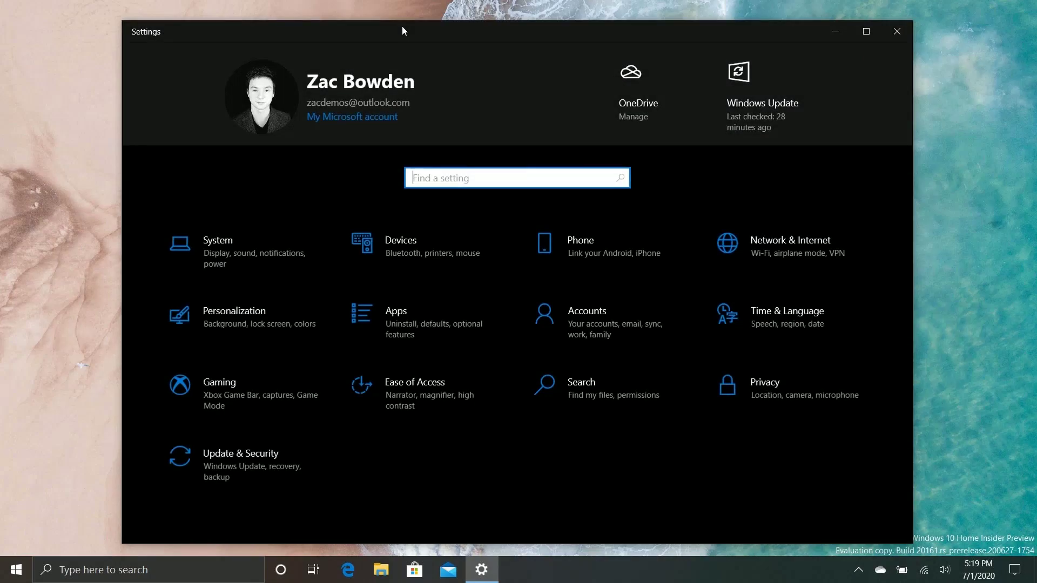
Maximize Settings, review Windows specifications (build 20161.1000) on the About page, then close Settings
double_click(402, 26)
click(150, 236)
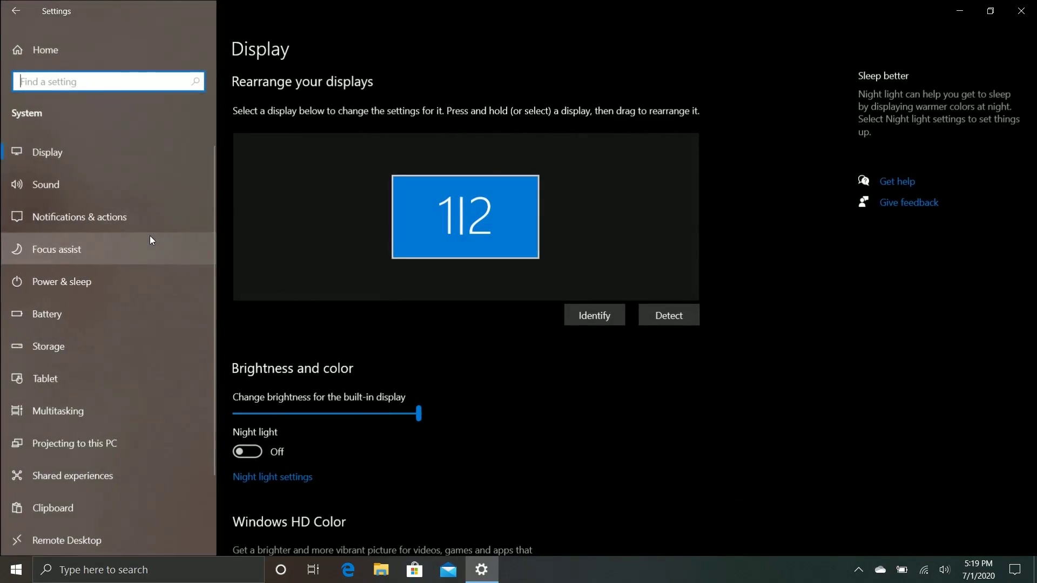
click(48, 484)
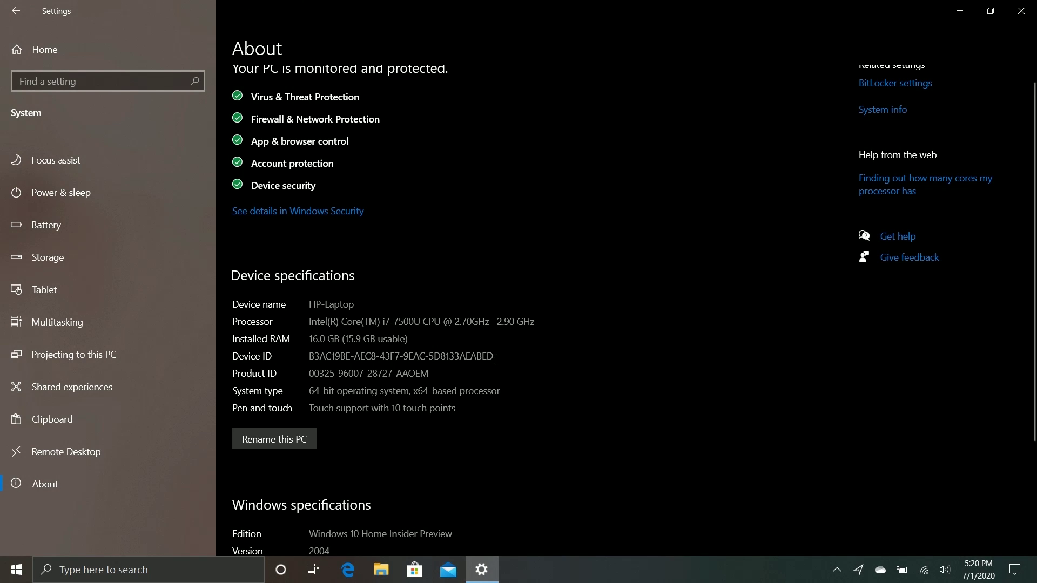
scroll(496, 360, down, 2)
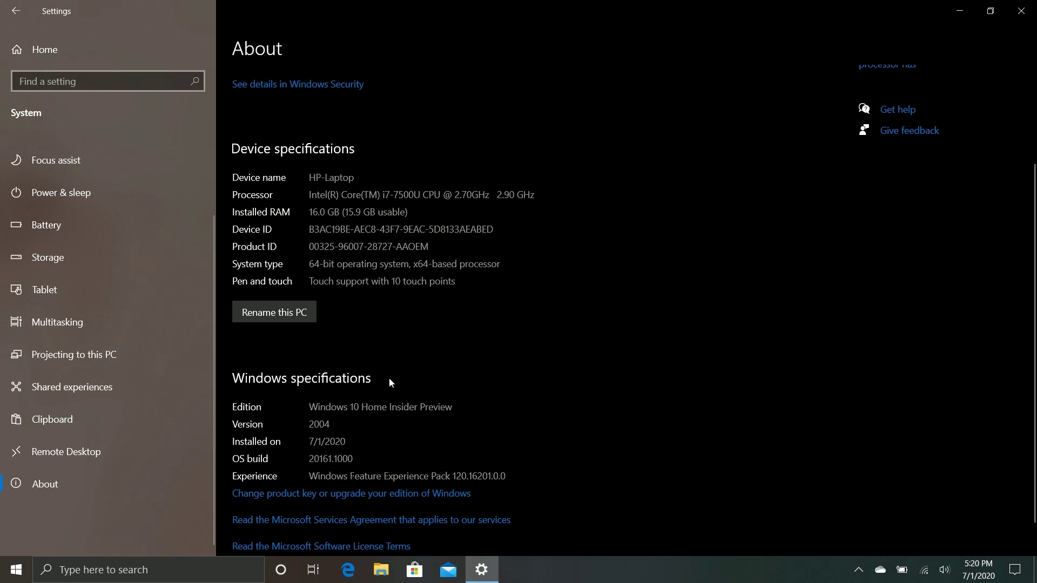
scroll(389, 383, down, 1)
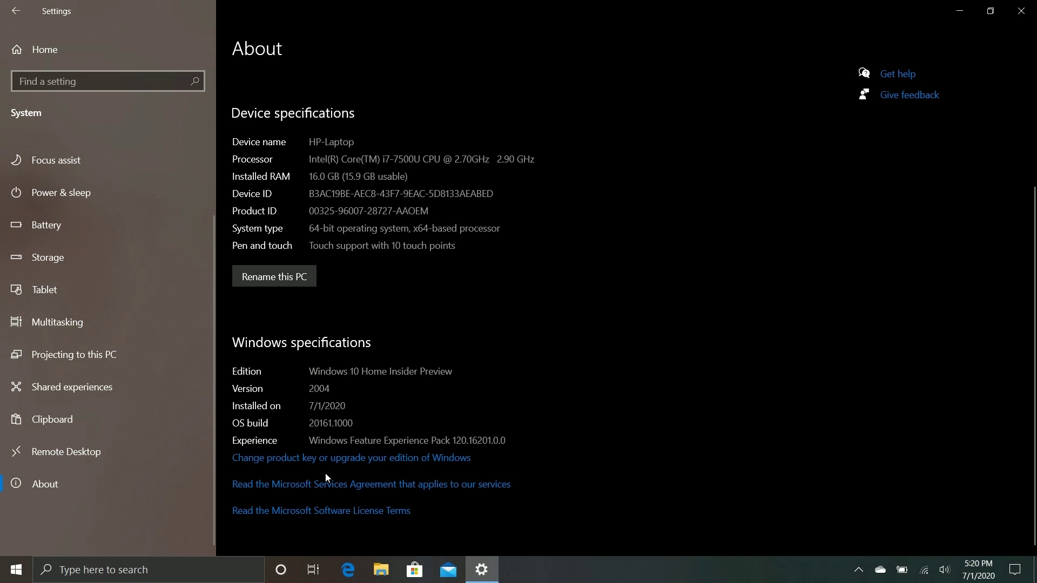
key(alt+F4)
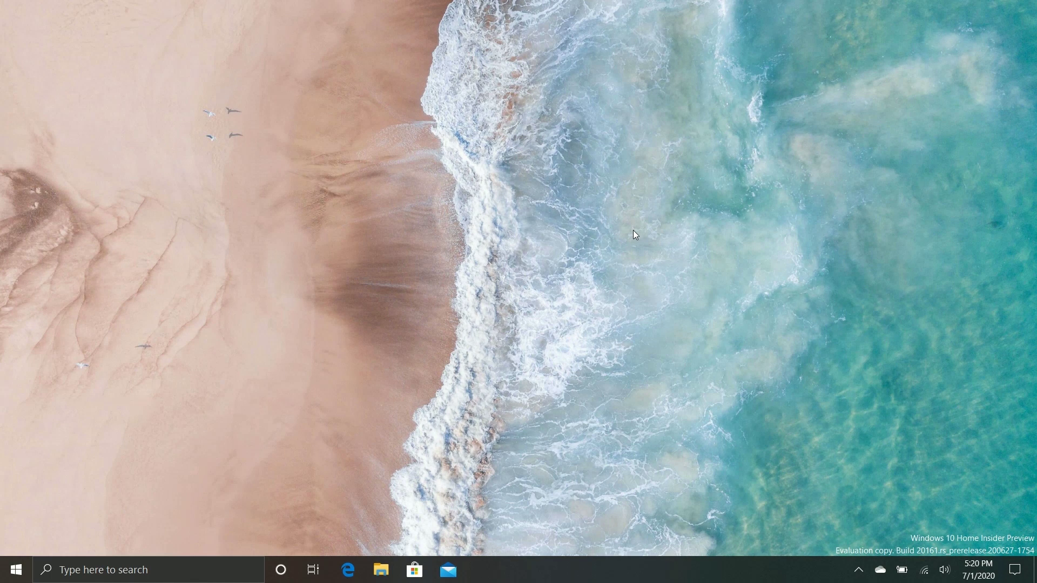
Go to Update & Security > Windows Insider Program and choose the Dev Channel
key(super)
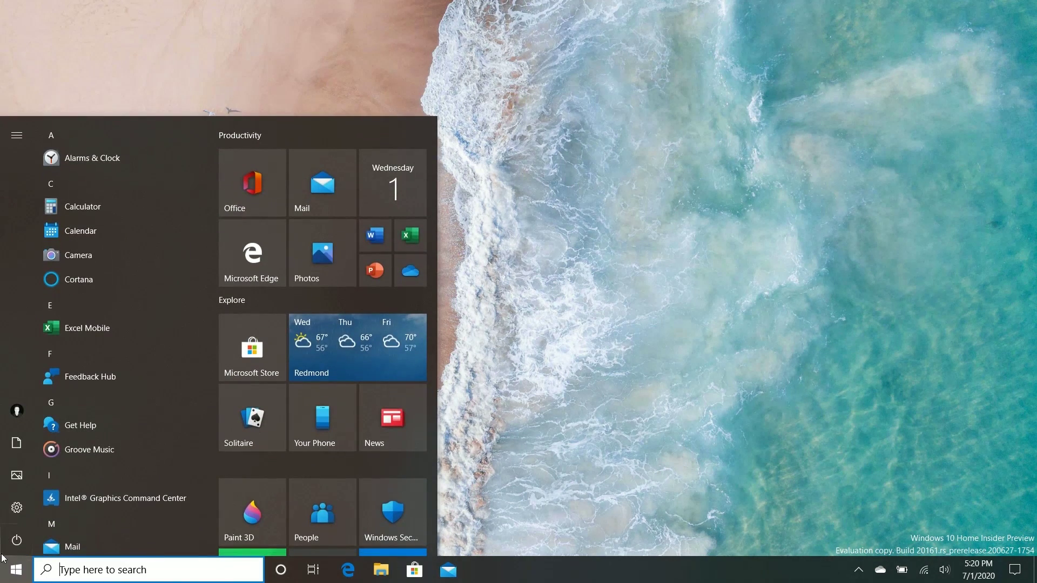
click(16, 507)
click(525, 364)
click(103, 453)
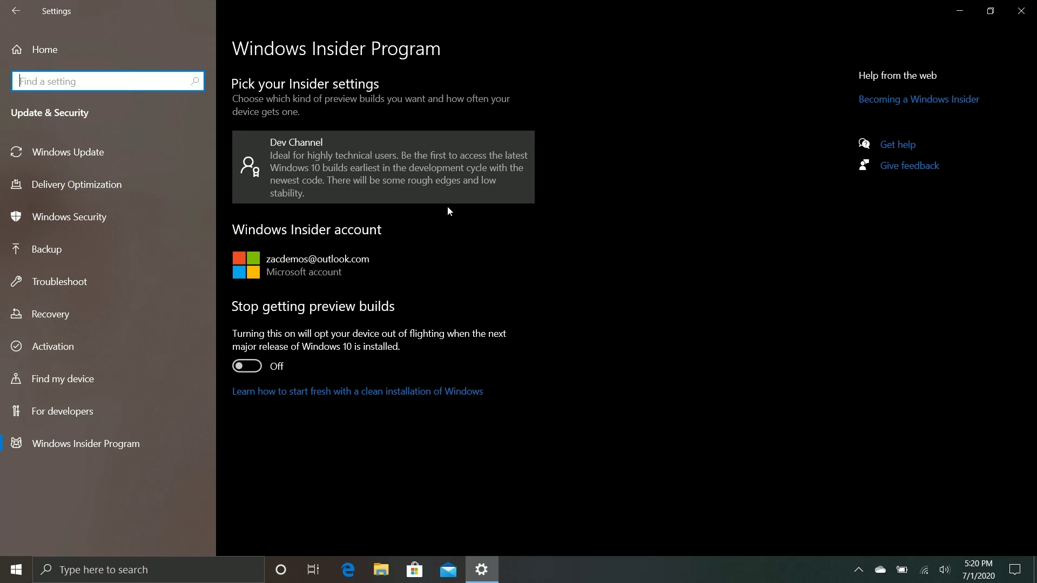
click(364, 172)
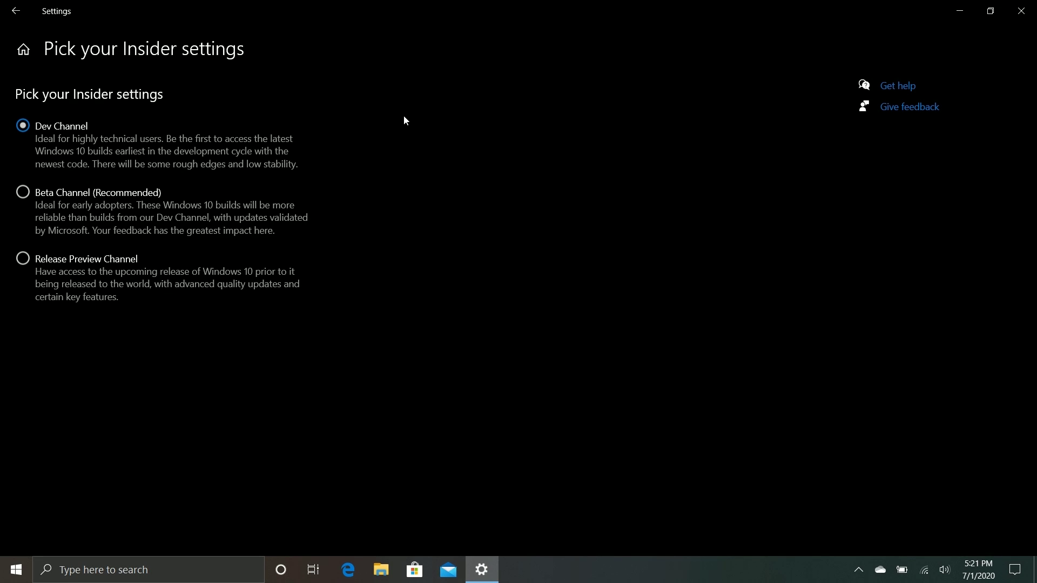
Minimize the Settings window and bring up the Start menu
click(968, 8)
key(super)
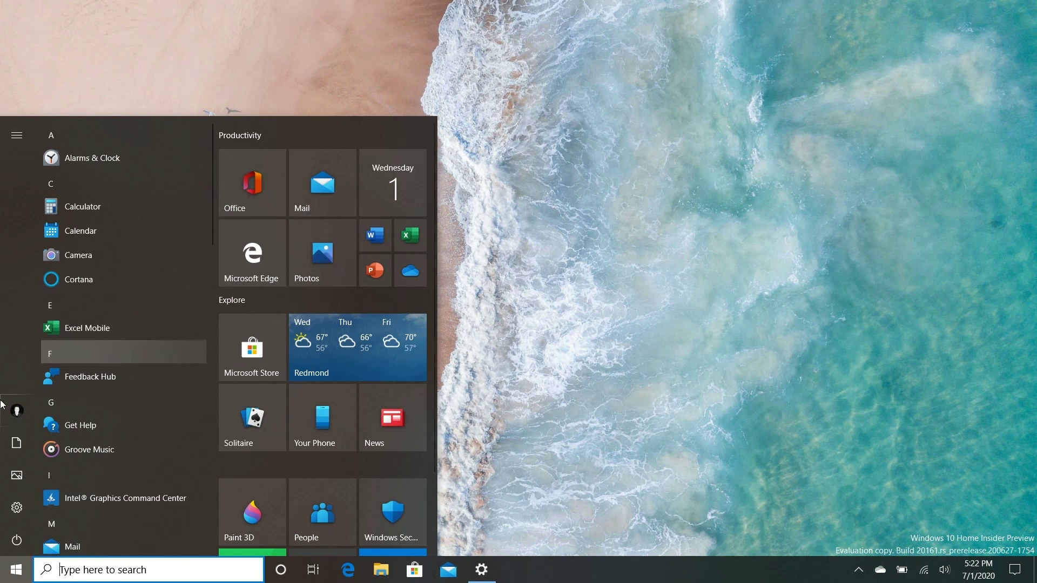
Restore Settings from Start, shrink it from maximized, and close the window
click(16, 508)
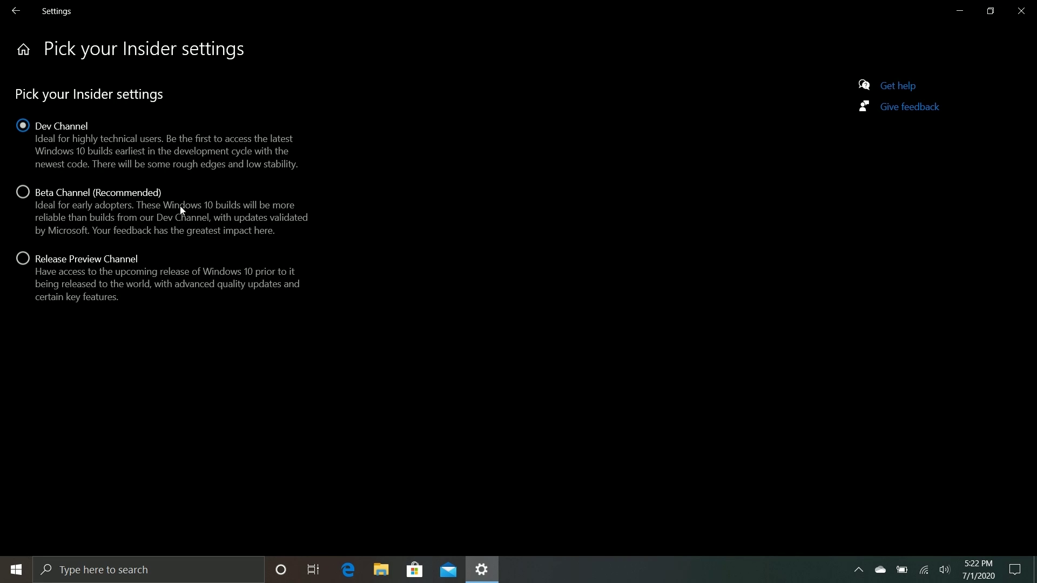
double_click(679, 4)
click(938, 28)
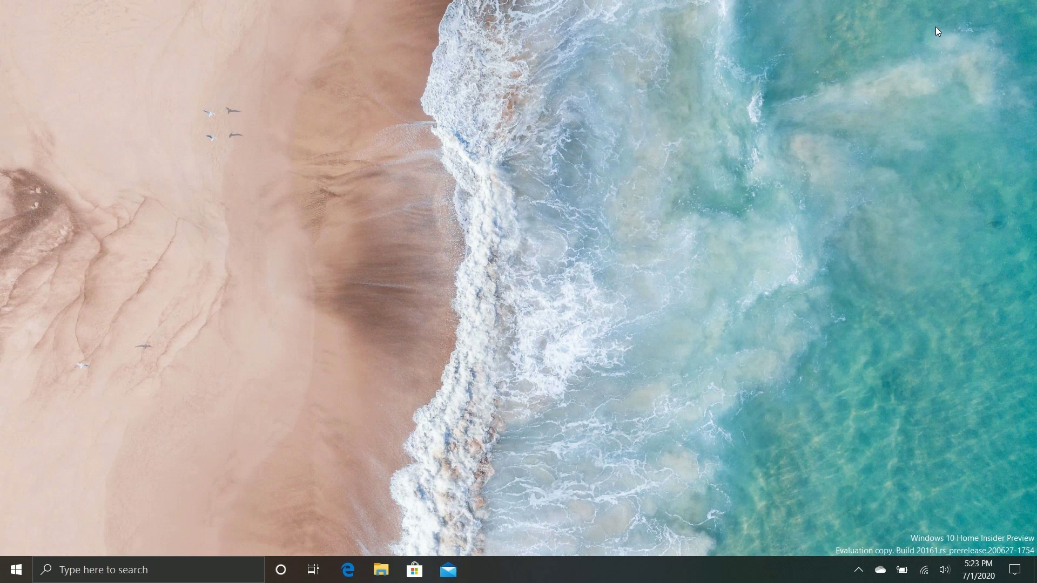
Bring up the Start menu with the app list and Productivity tiles
key(super)
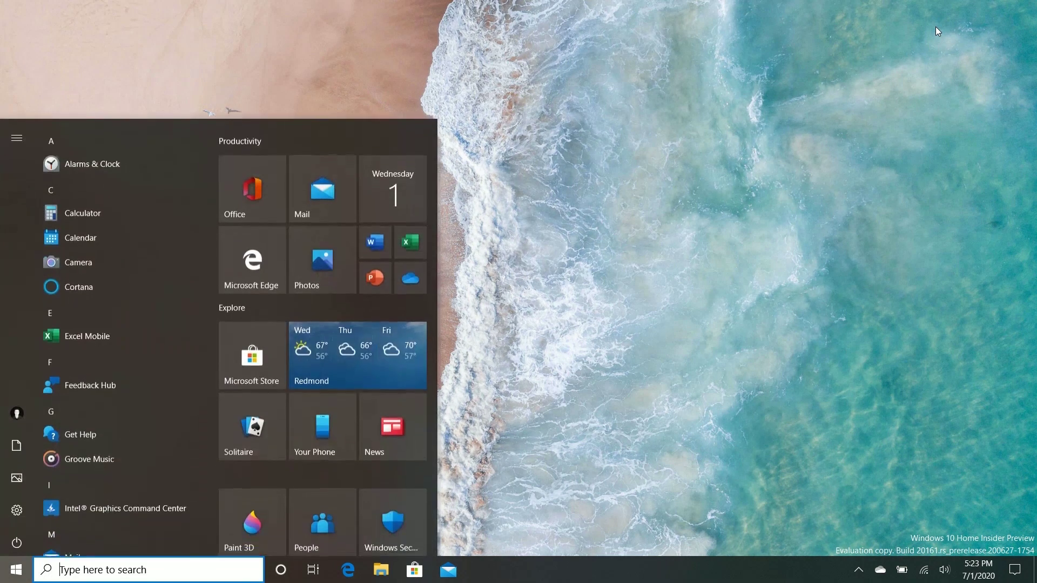